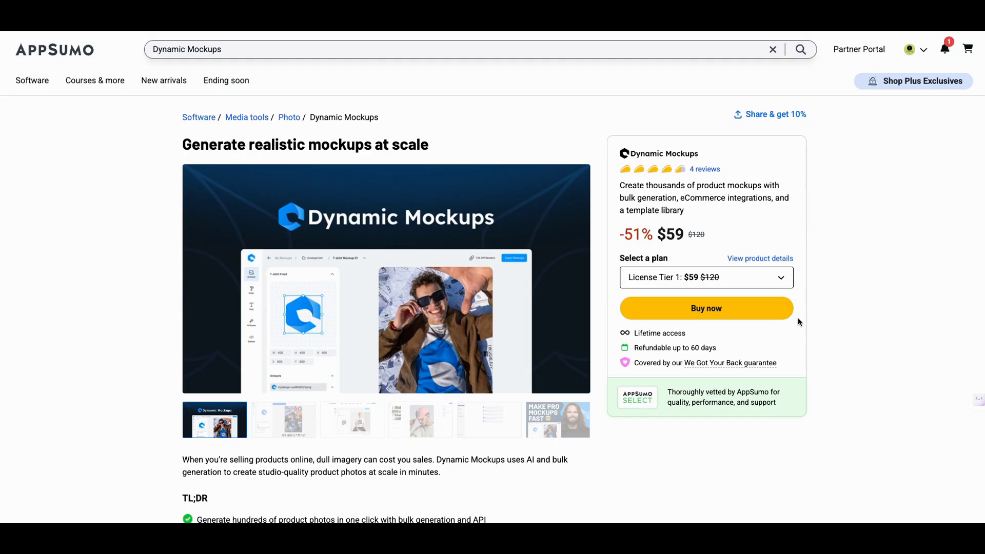
Examine the Dynamic Mockups deal page, covering its overview, feature sections, plans and company information.
scroll(799, 322, down, 2)
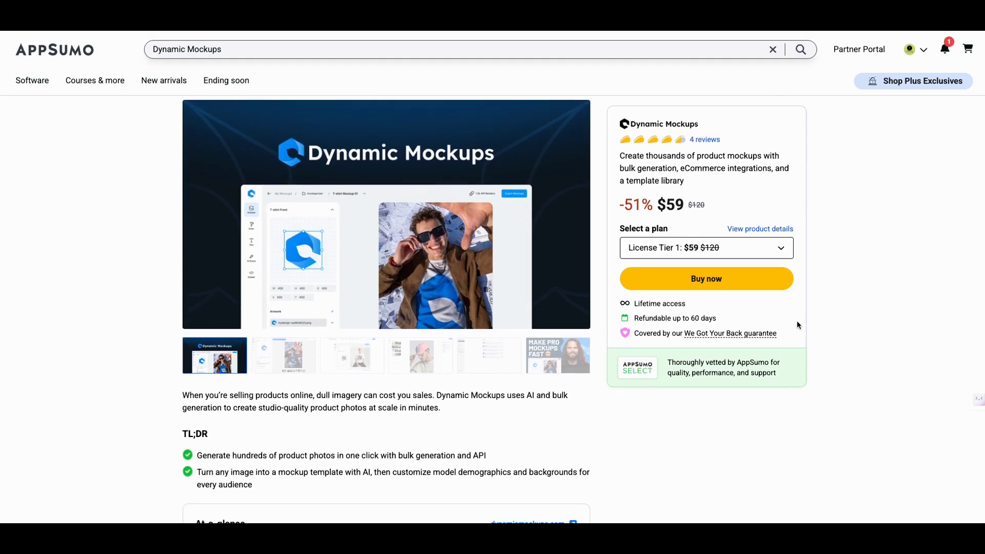
scroll(798, 323, down, 2)
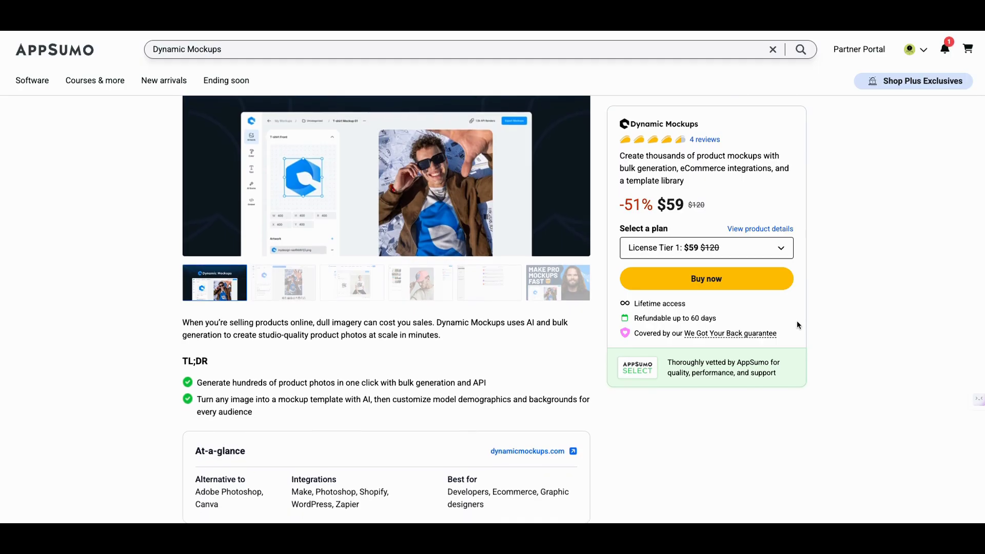
scroll(795, 322, down, 2)
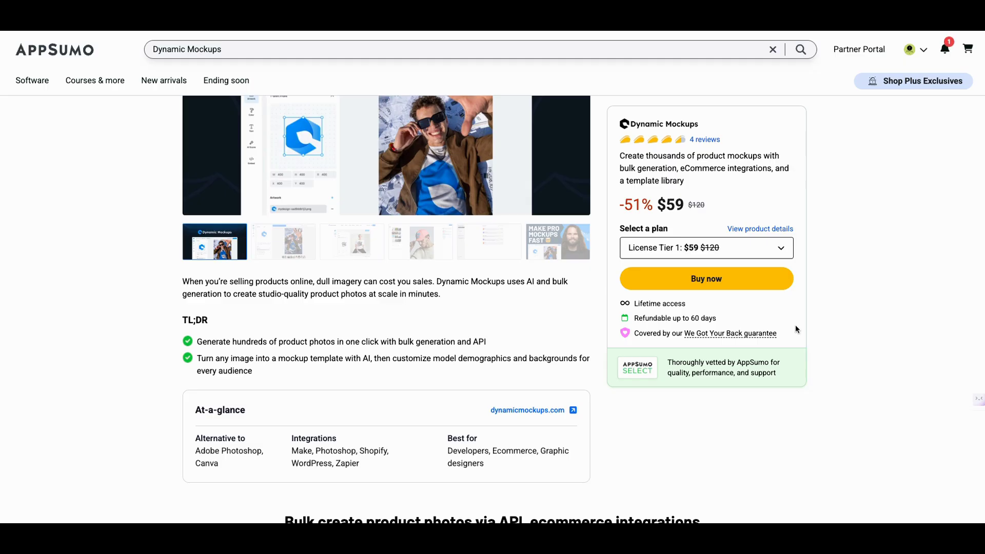
scroll(795, 326, down, 1)
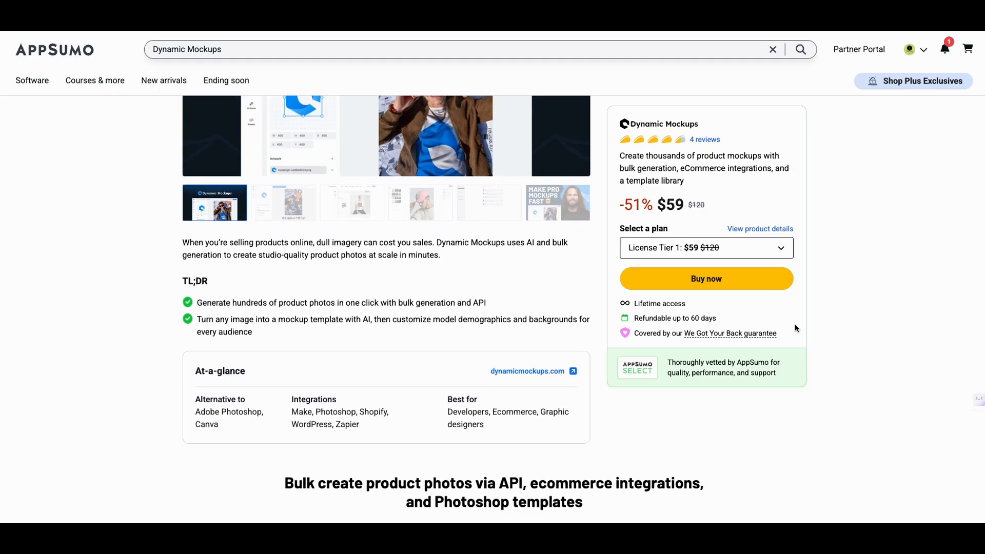
scroll(795, 325, up, 5)
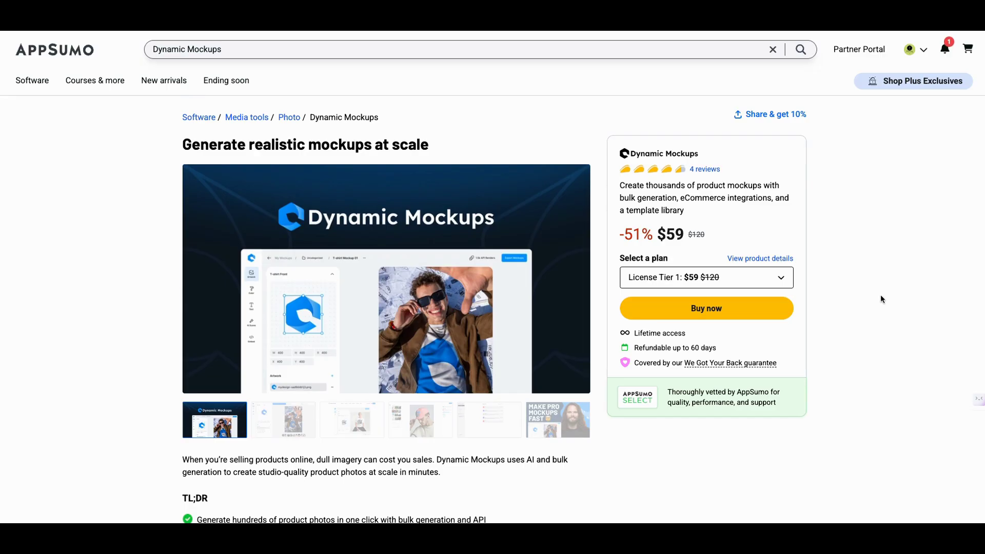
scroll(882, 299, down, 1)
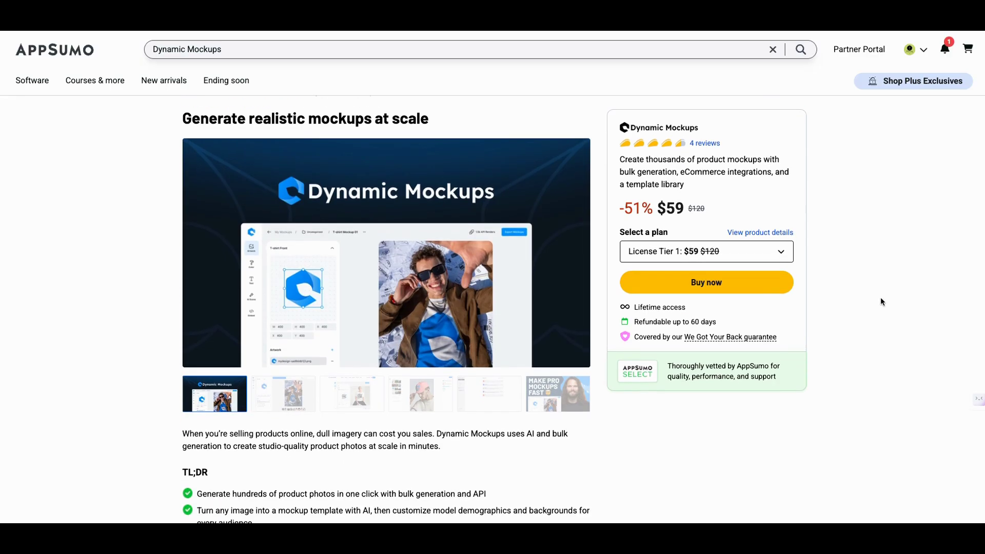
scroll(876, 306, down, 5)
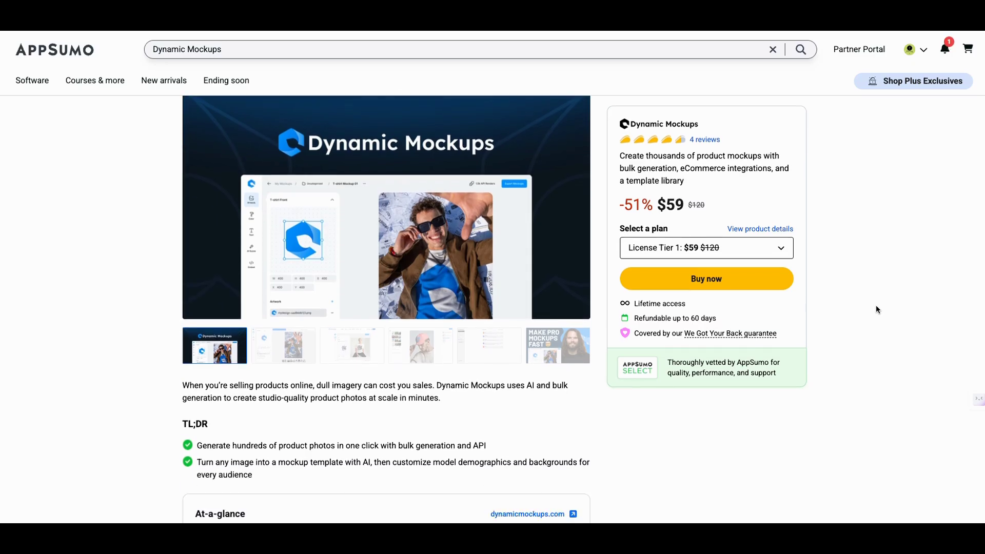
scroll(869, 312, down, 15)
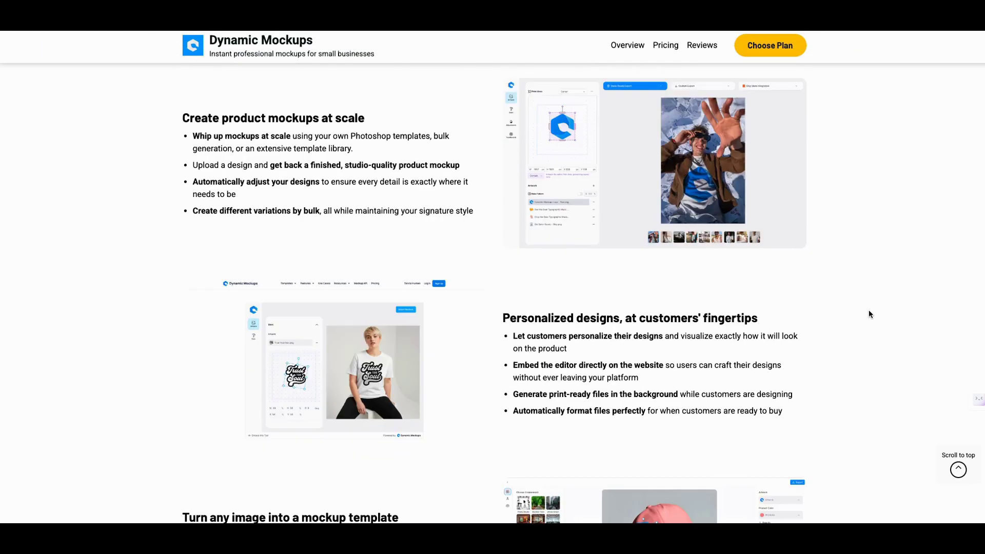
scroll(870, 314, down, 20)
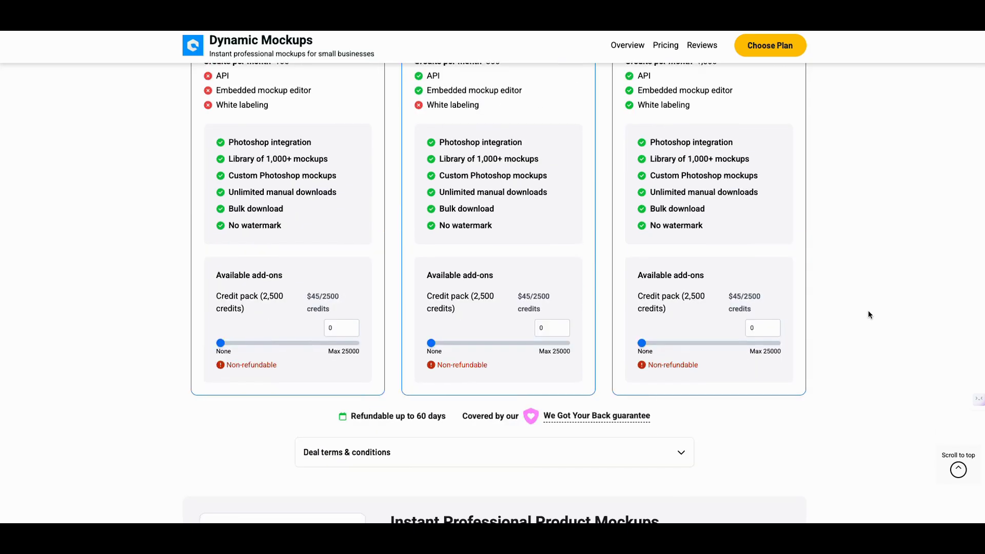
scroll(869, 311, down, 4)
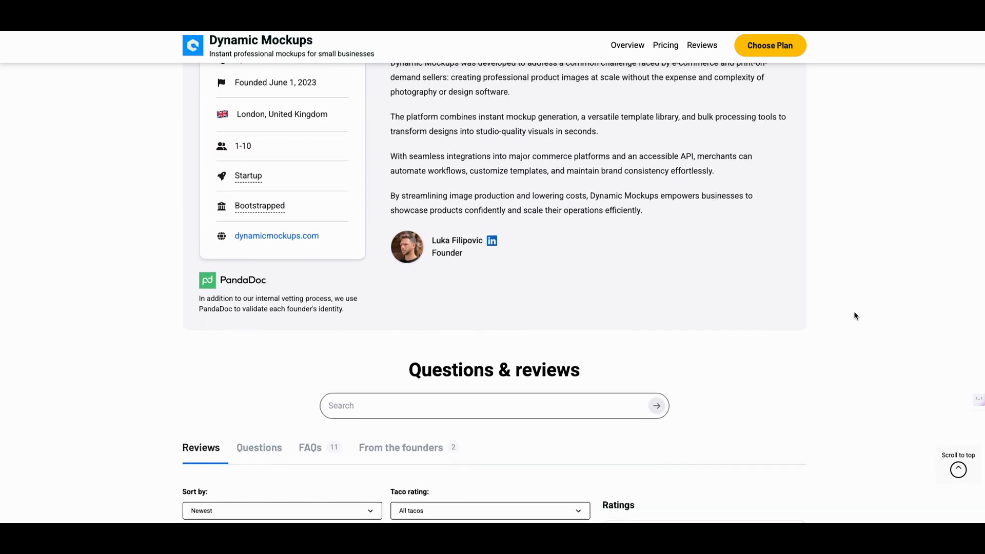
scroll(854, 314, up, 3)
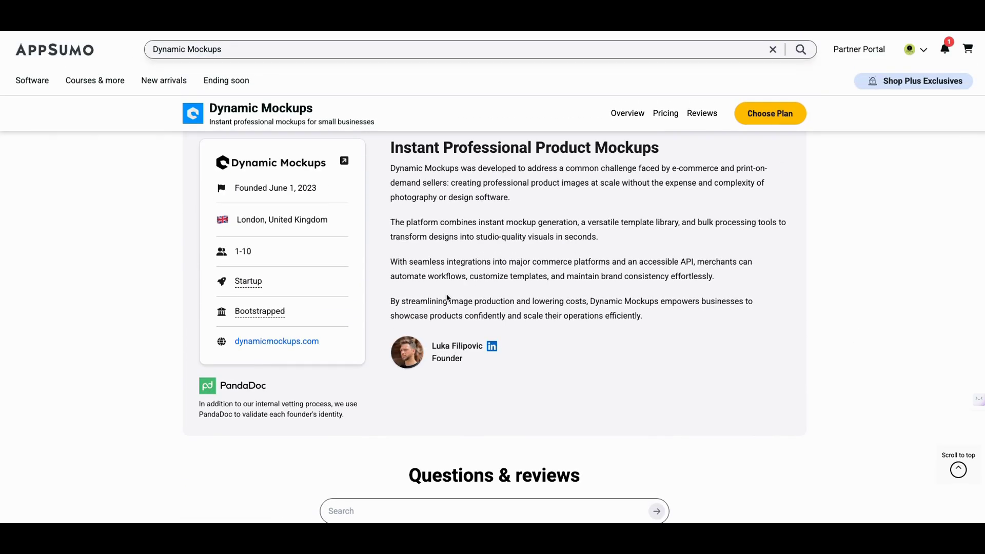
Read the customer reviews of Dynamic Mockups and filter them to the 3-taco rating.
scroll(462, 239, down, 3)
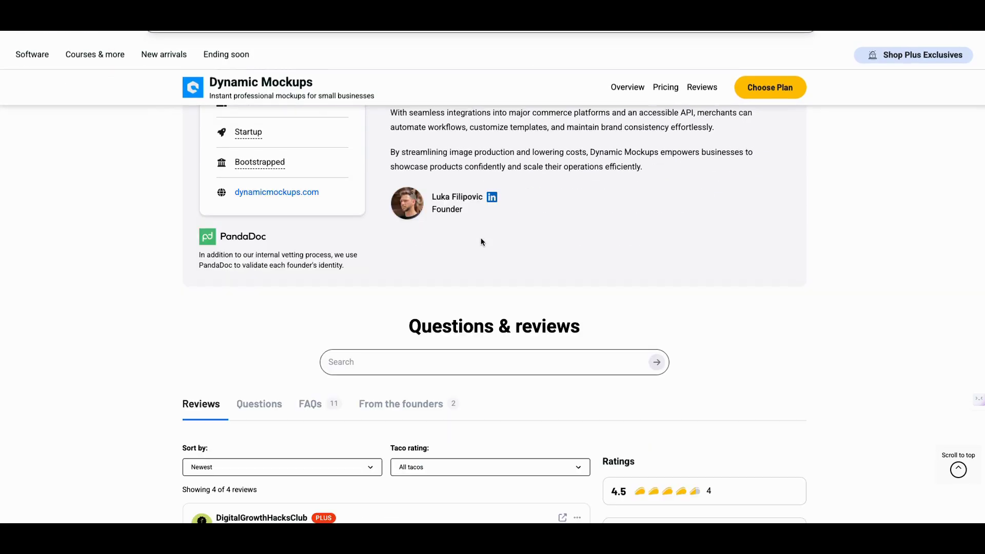
scroll(561, 262, down, 5)
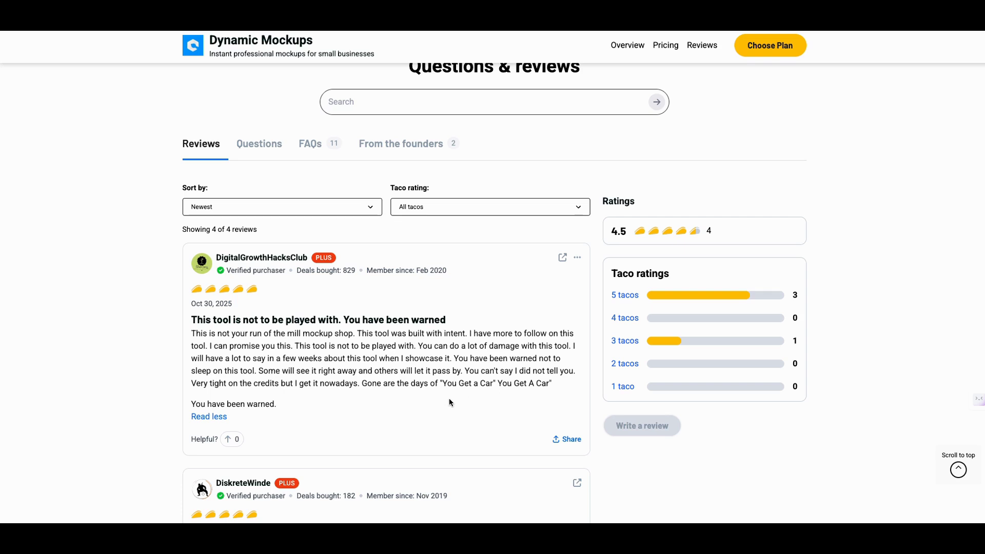
scroll(399, 405, down, 1)
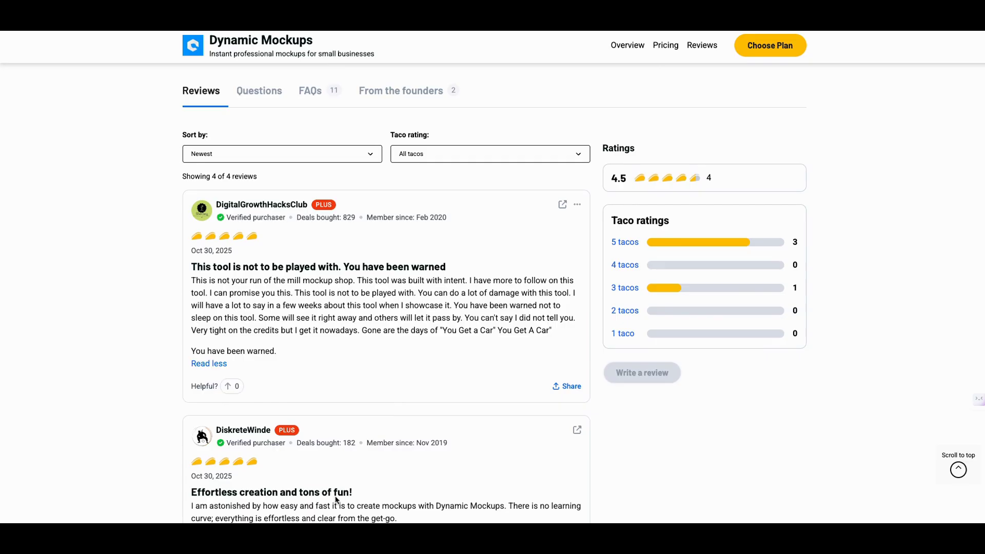
scroll(336, 497, down, 1)
scroll(348, 485, up, 8)
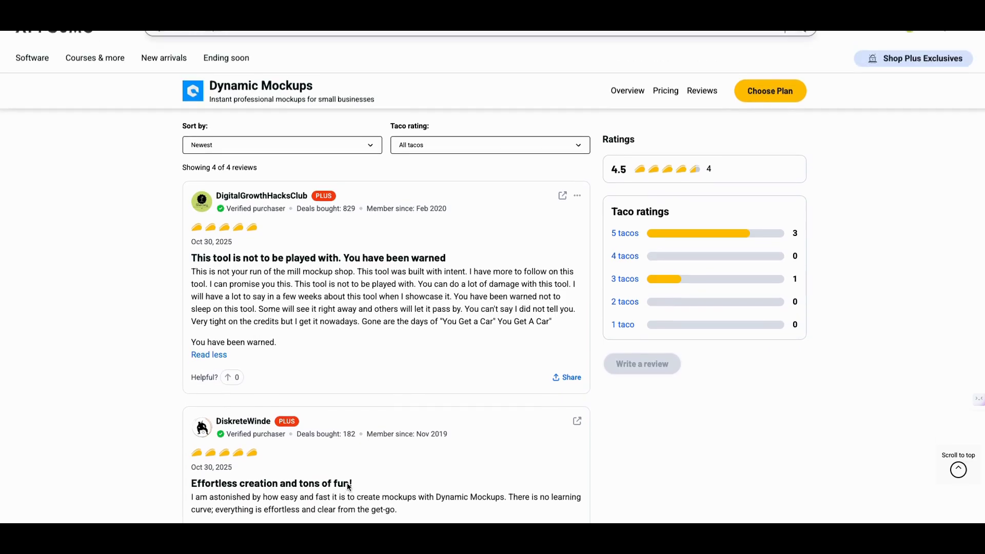
scroll(352, 479, down, 6)
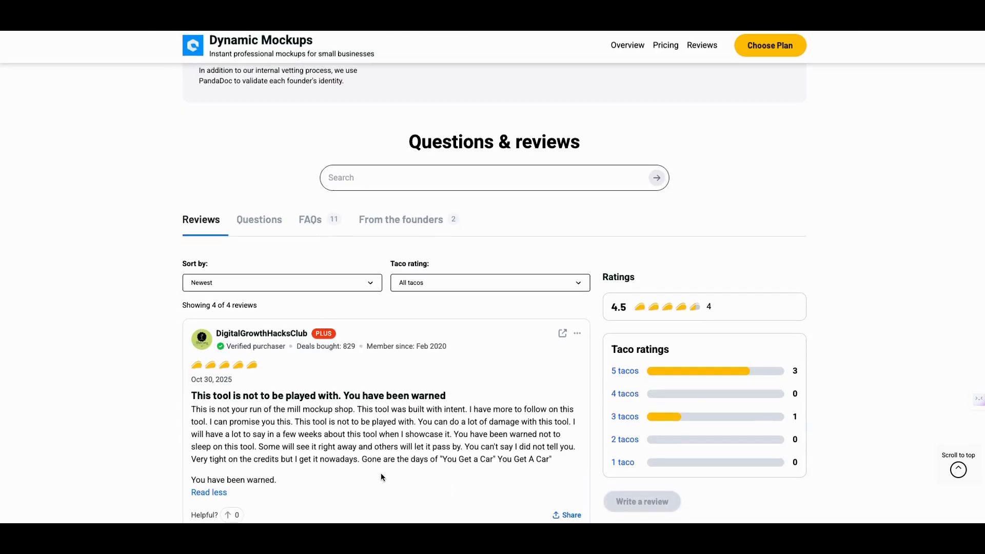
click(631, 417)
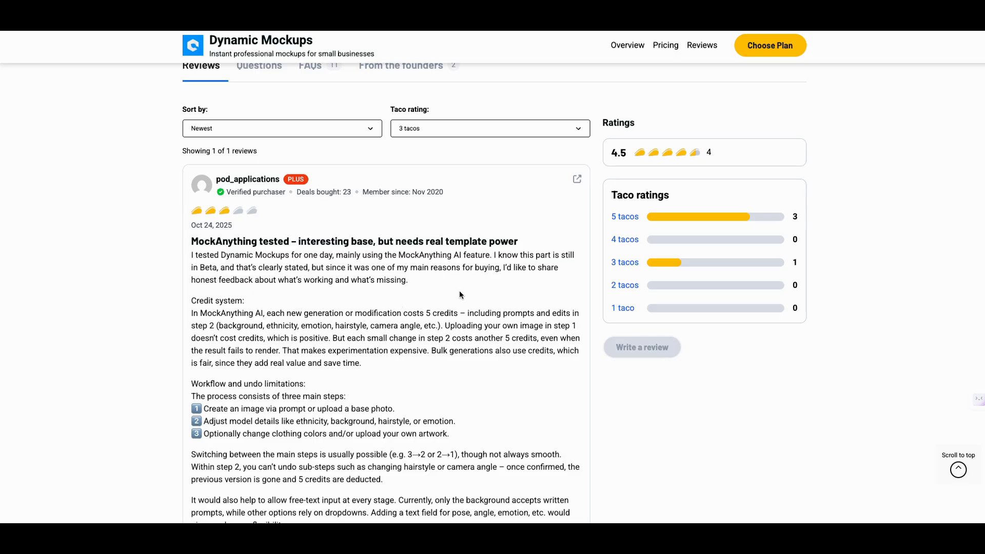
Compare License Tiers 1, 2 and 3 by price, monthly credits, included features and credit-pack add-ons, and check the tool integrations above them.
scroll(460, 290, up, 15)
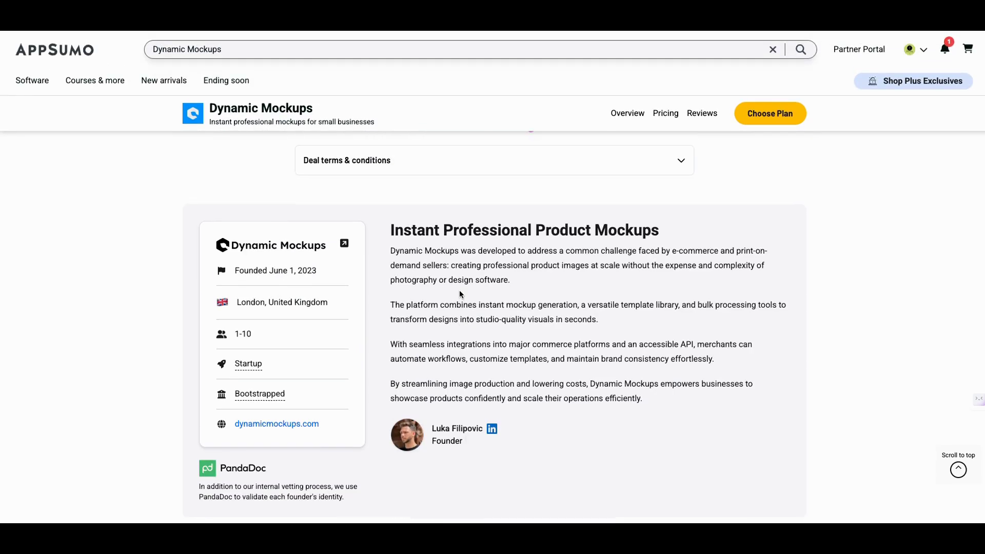
scroll(460, 291, up, 4)
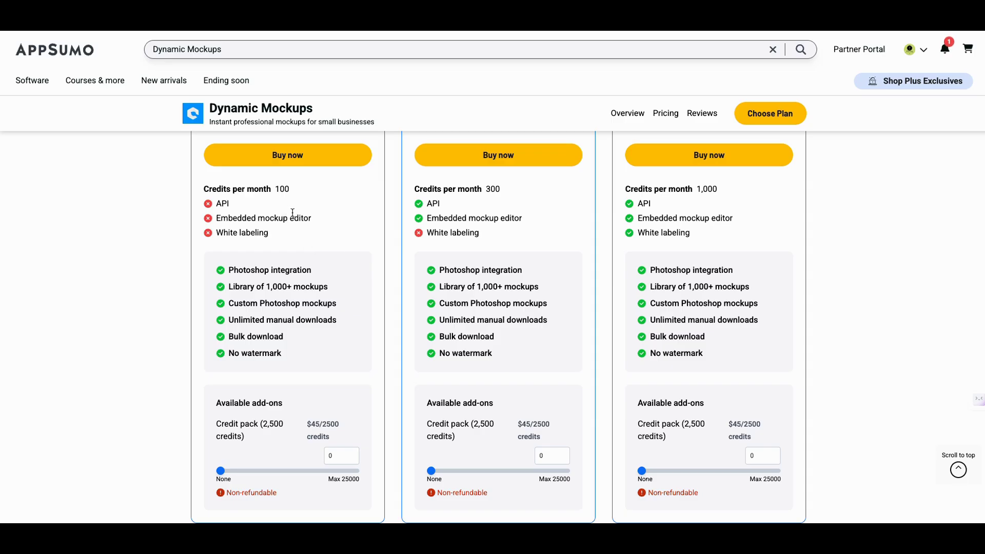
scroll(741, 232, up, 1)
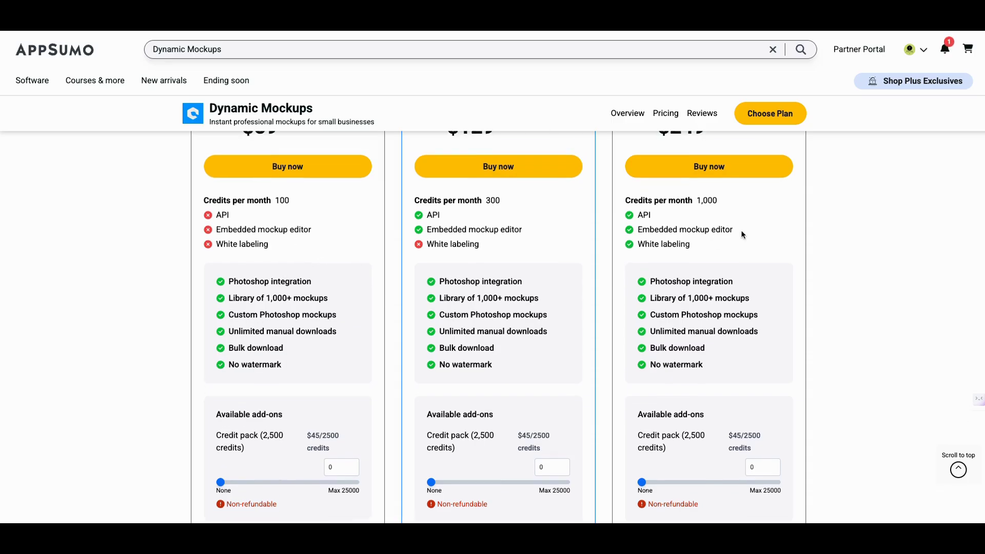
scroll(740, 232, up, 1)
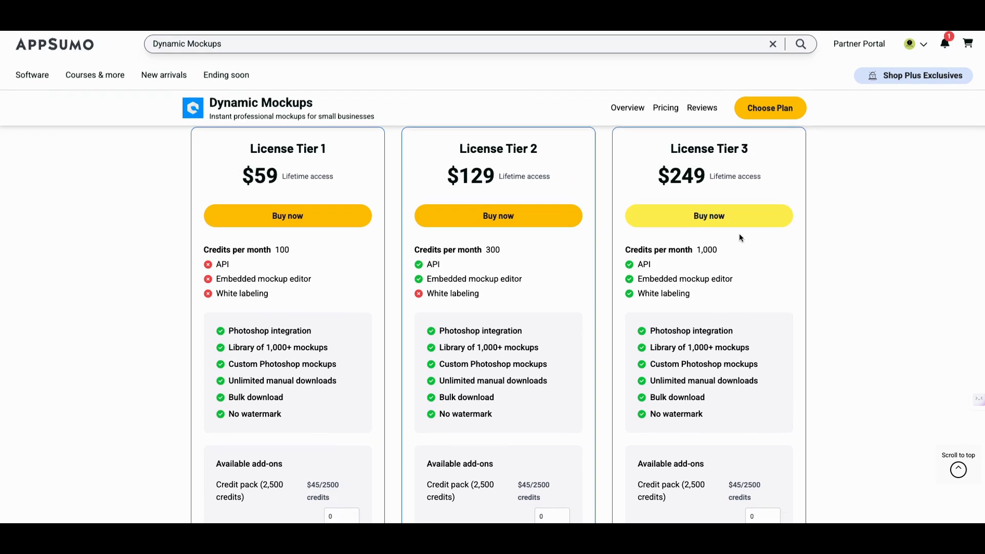
scroll(715, 258, down, 1)
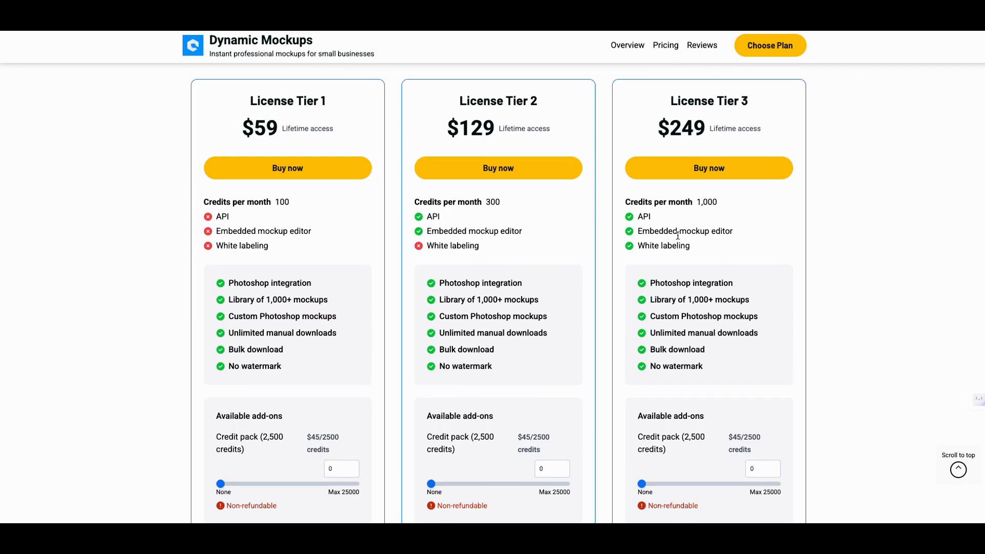
scroll(683, 222, down, 1)
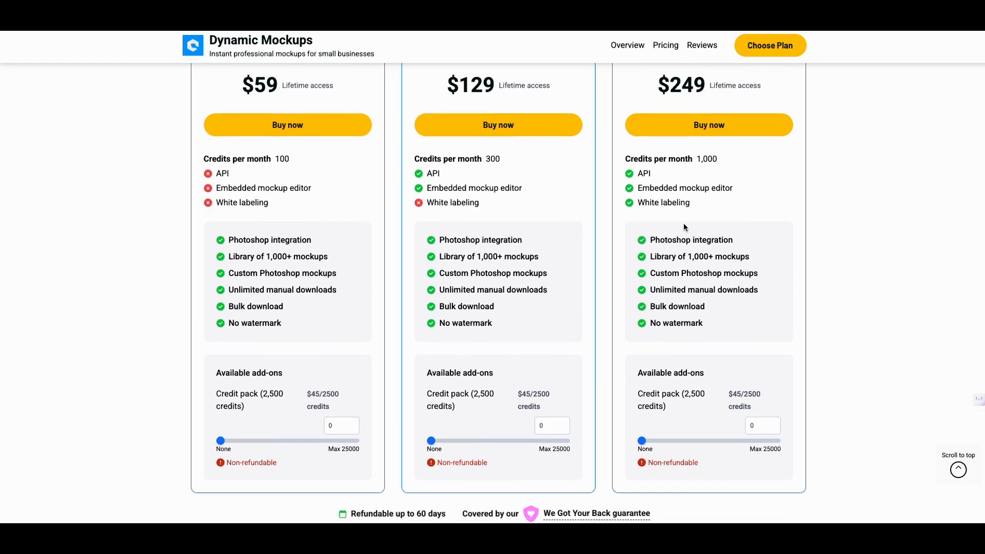
scroll(697, 218, down, 1)
scroll(707, 242, down, 1)
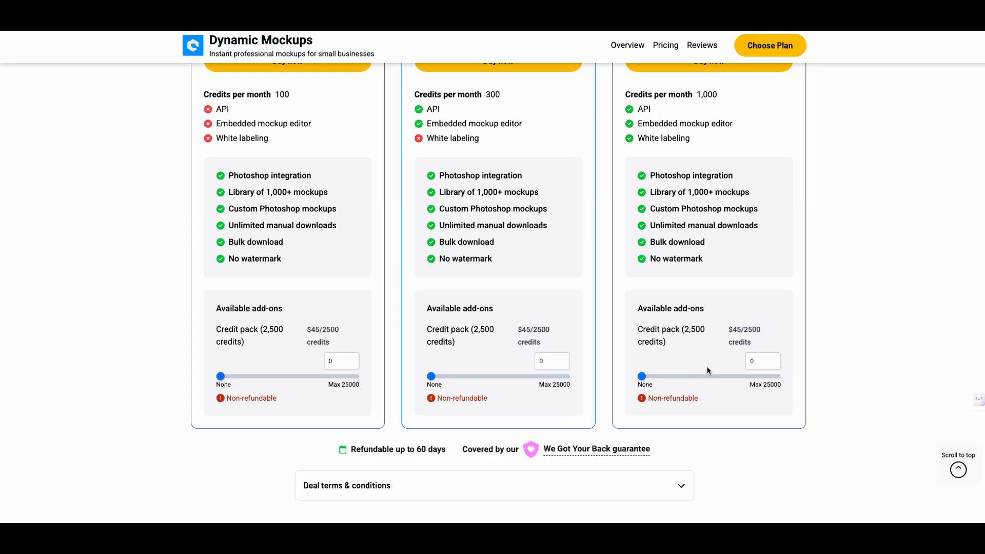
scroll(701, 368, up, 4)
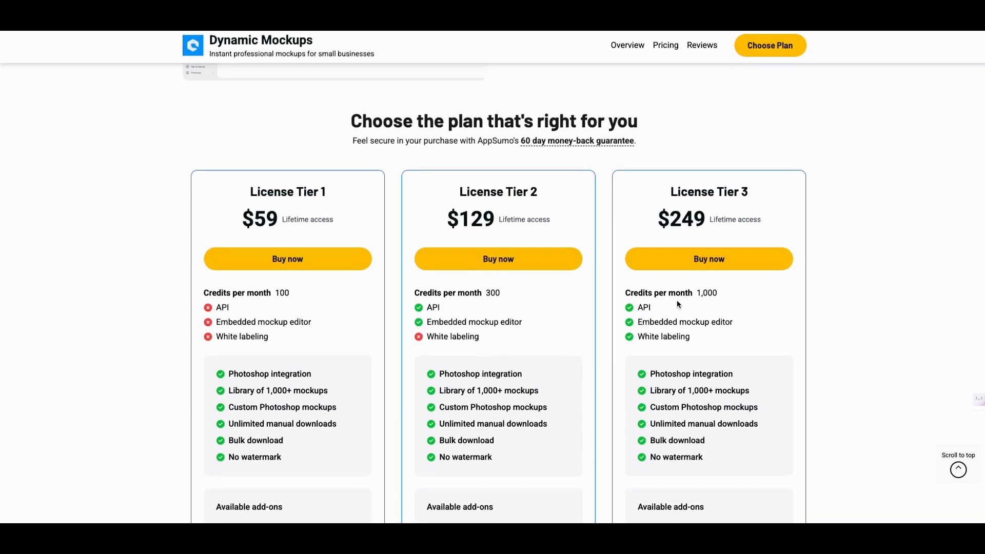
scroll(714, 301, down, 1)
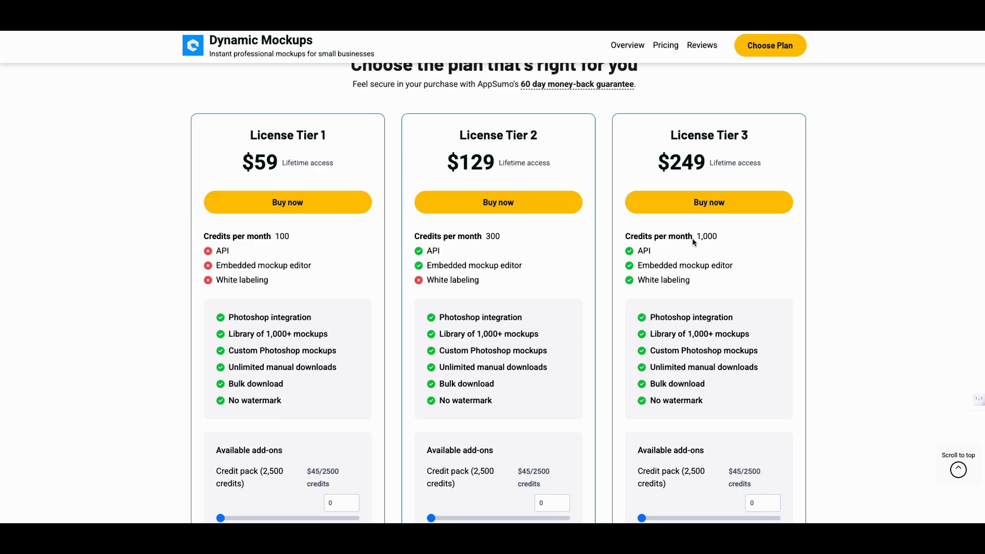
scroll(694, 236, down, 1)
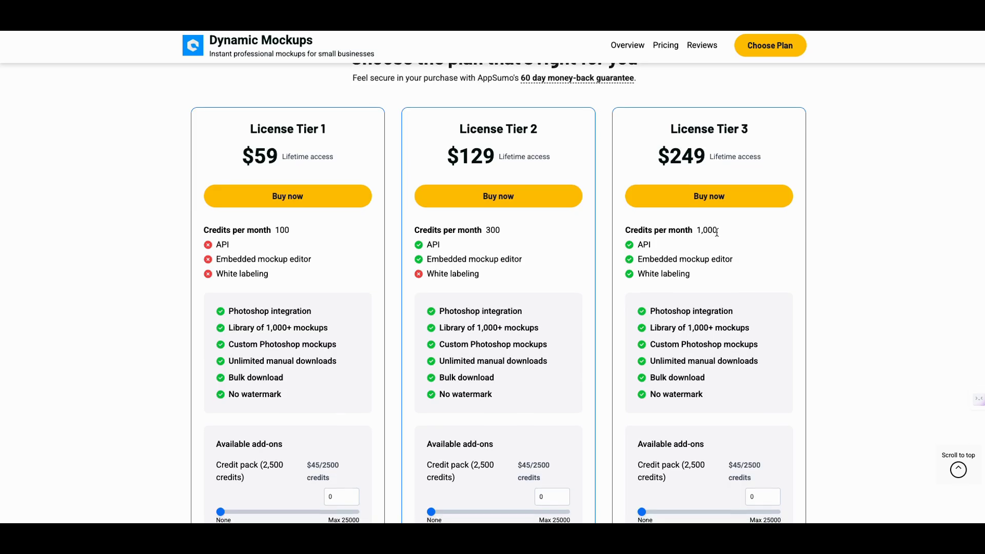
scroll(717, 232, down, 1)
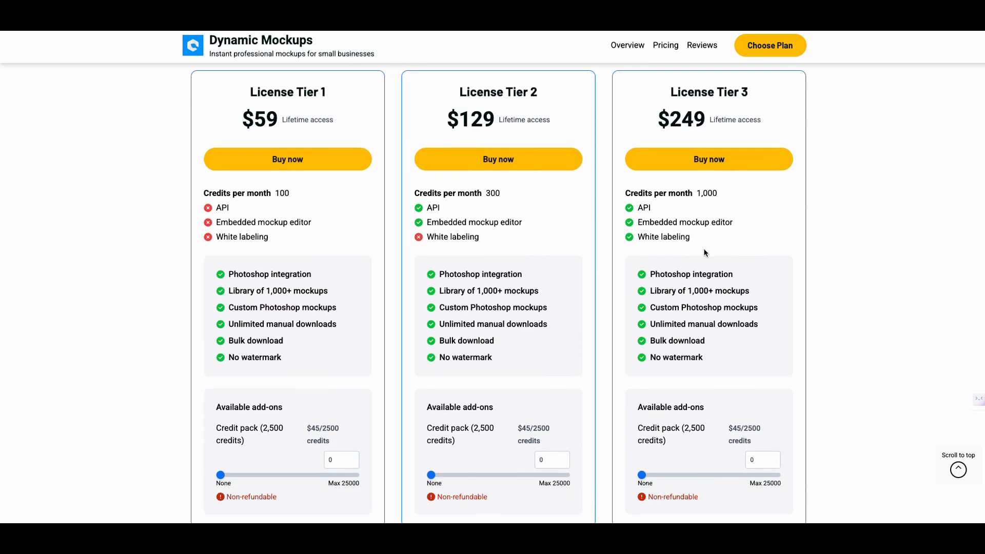
scroll(704, 253, down, 1)
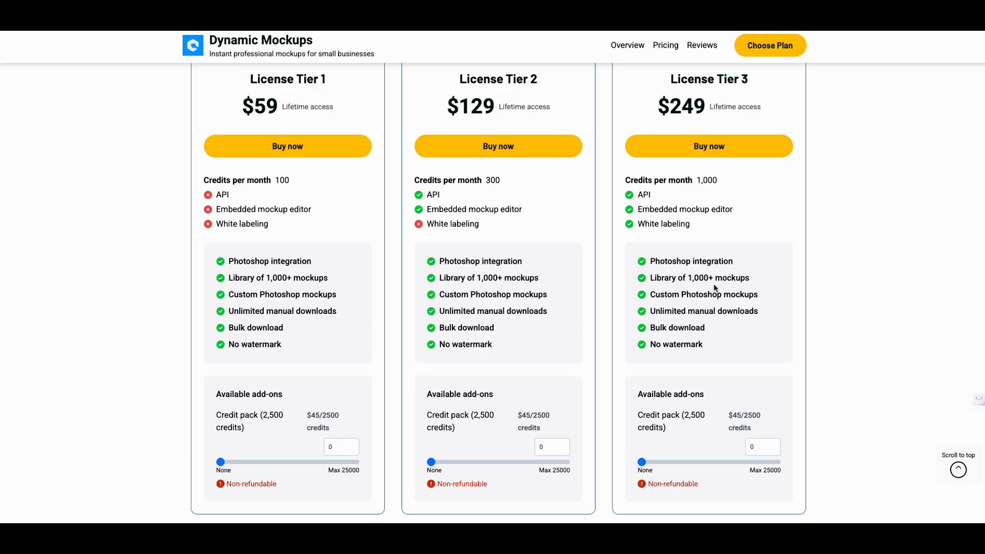
scroll(716, 288, down, 1)
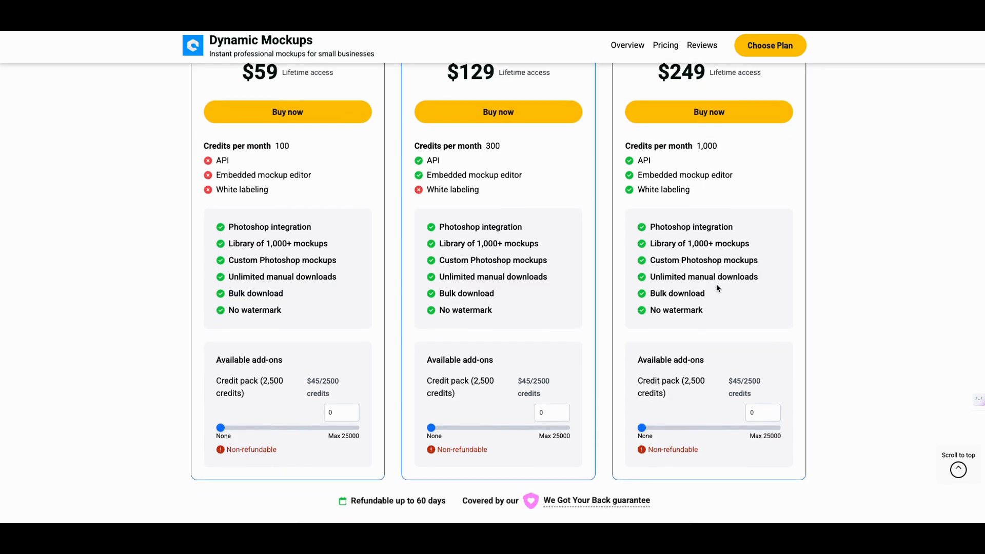
scroll(718, 283, down, 3)
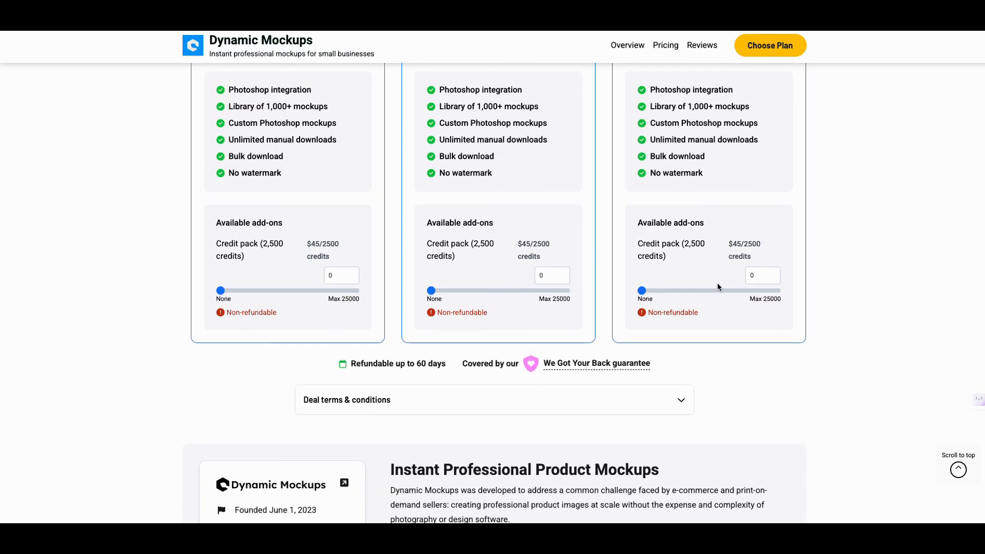
scroll(717, 282, up, 1)
scroll(717, 283, up, 3)
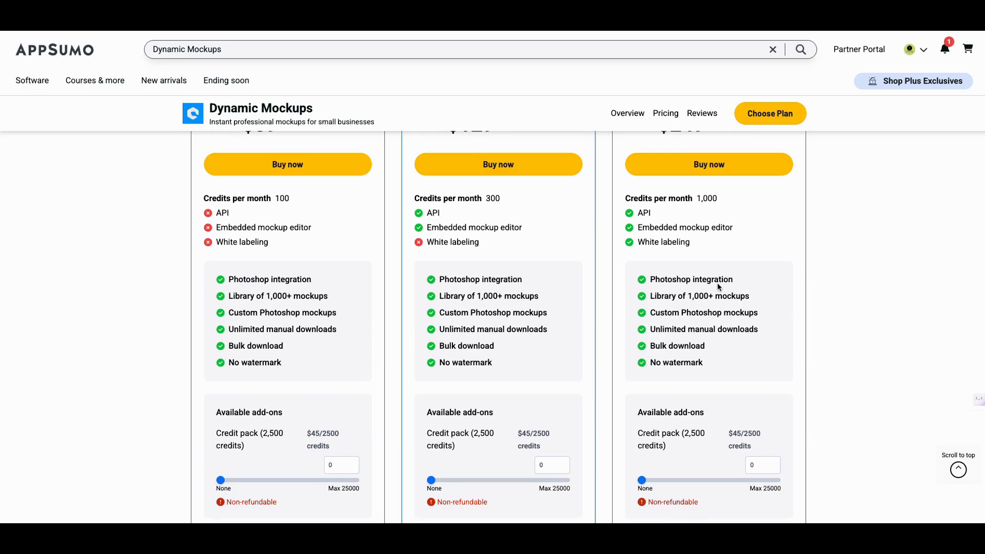
scroll(717, 283, up, 1)
scroll(718, 284, up, 6)
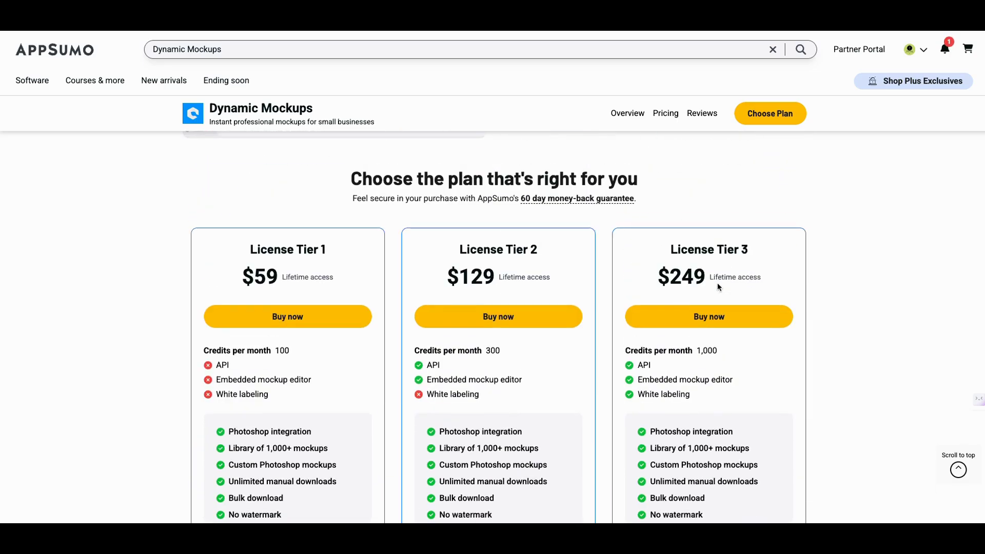
scroll(718, 284, up, 1)
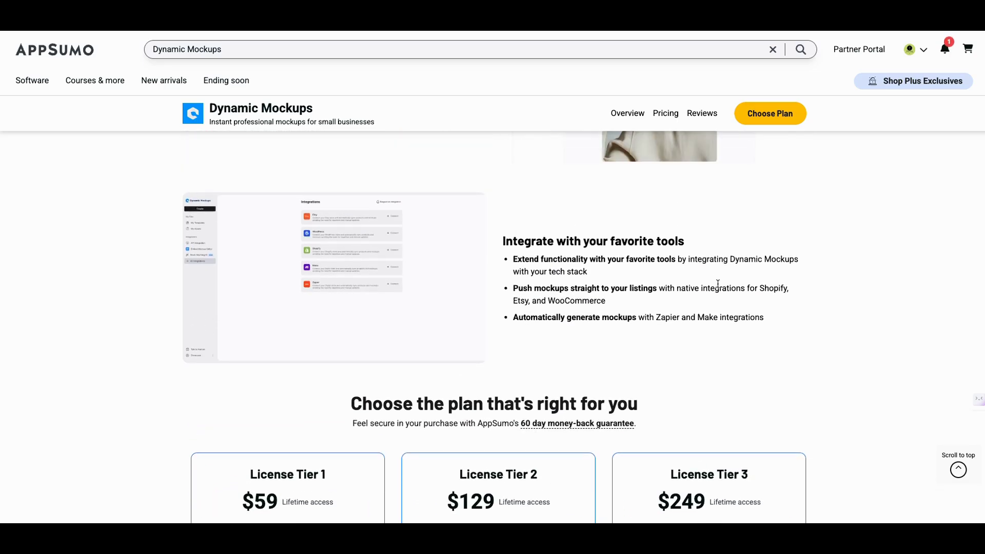
scroll(718, 284, down, 1)
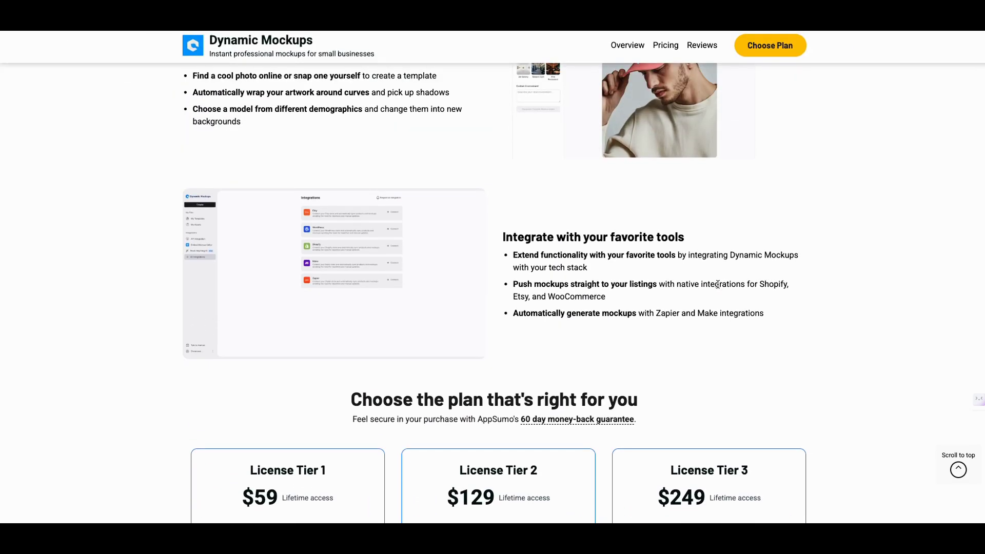
Examine the deal page's feature sections, from image-to-template conversion and design personalization to mockups at scale, plus the TL;DR and At-a-glance details.
scroll(718, 283, up, 8)
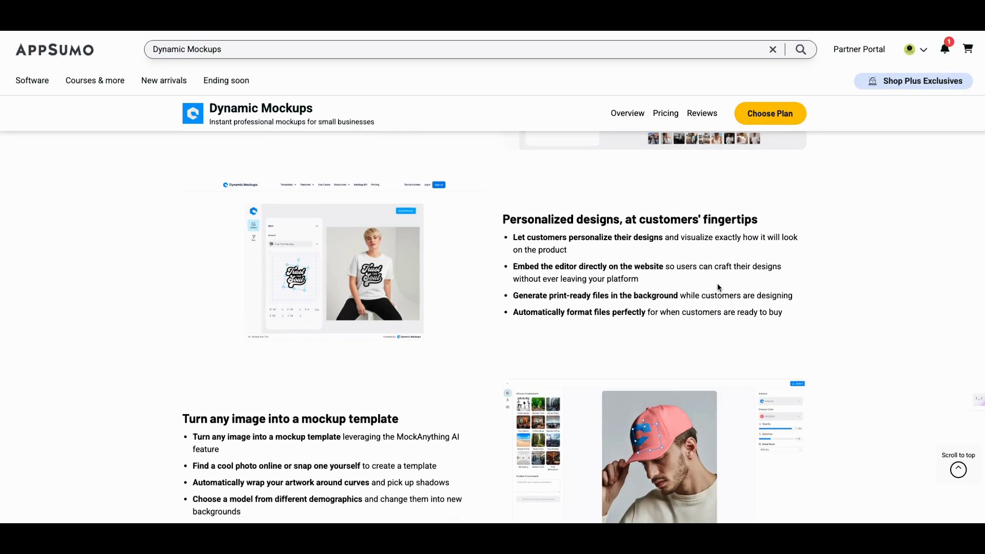
scroll(718, 285, up, 1)
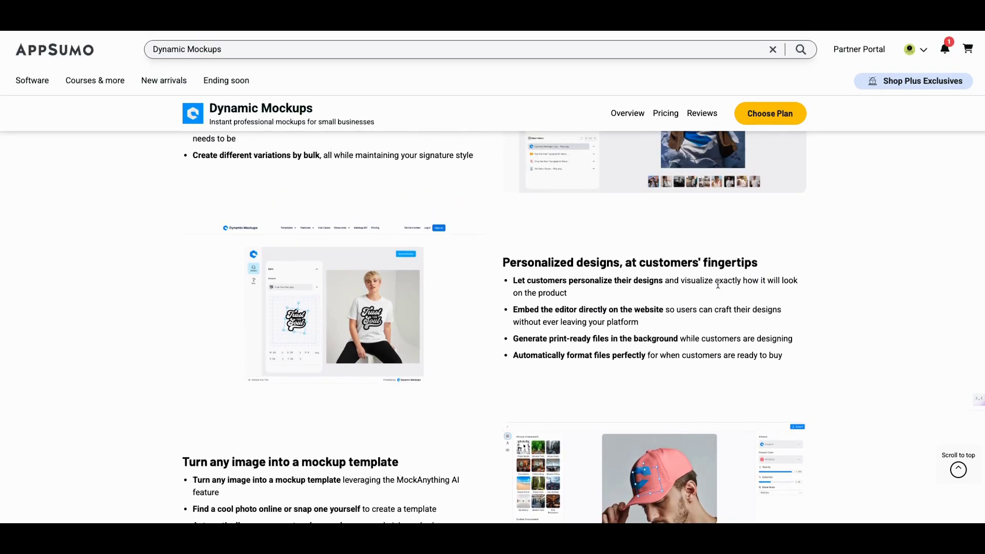
scroll(711, 302, up, 2)
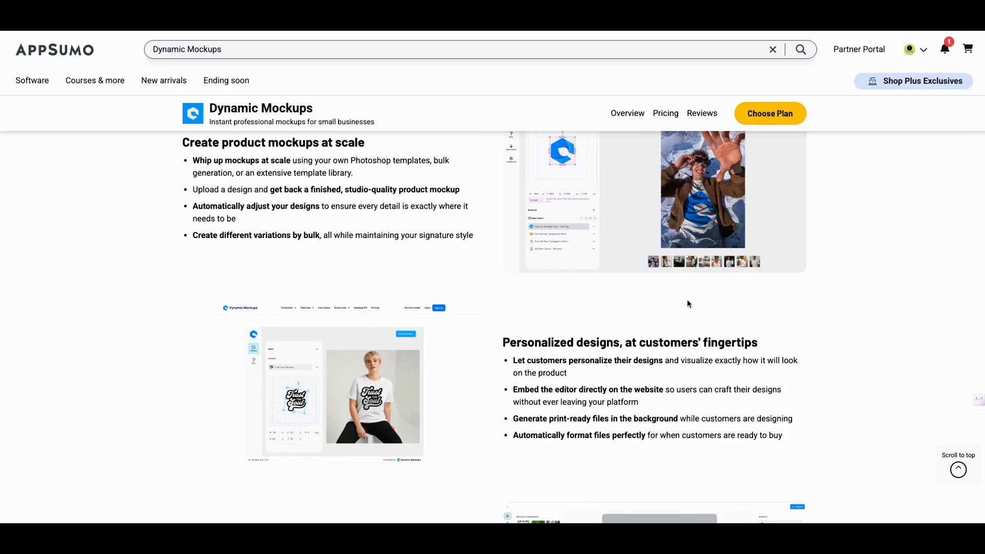
scroll(687, 300, up, 4)
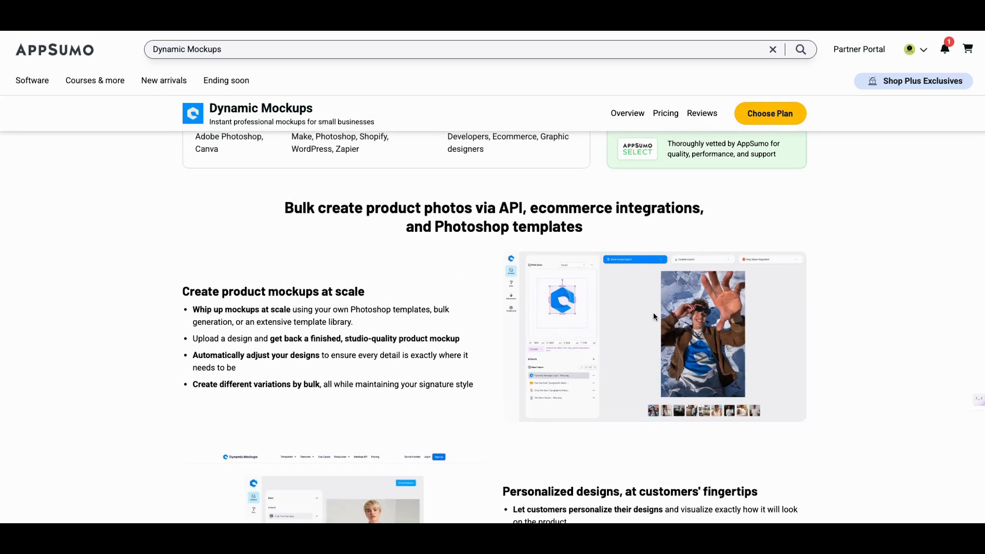
scroll(673, 301, up, 1)
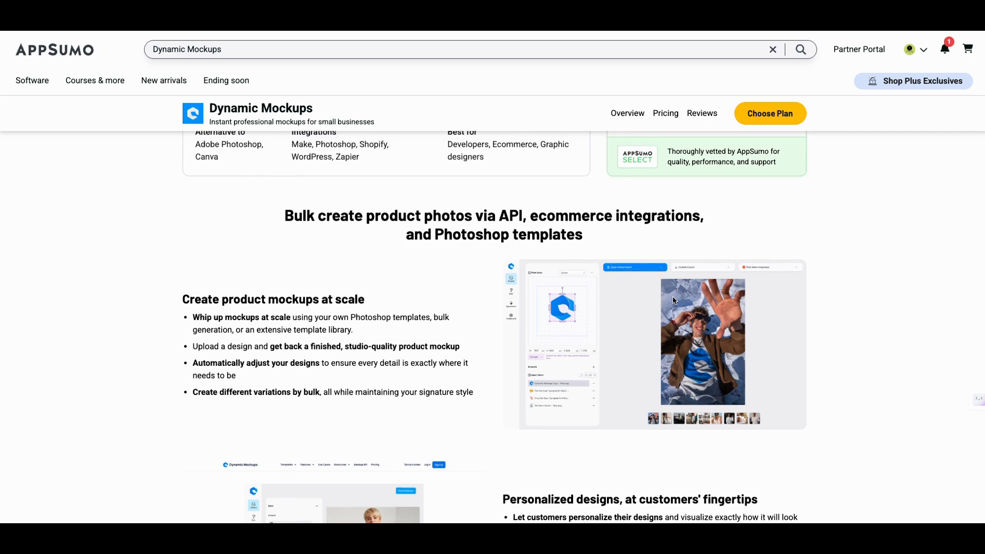
scroll(674, 300, up, 3)
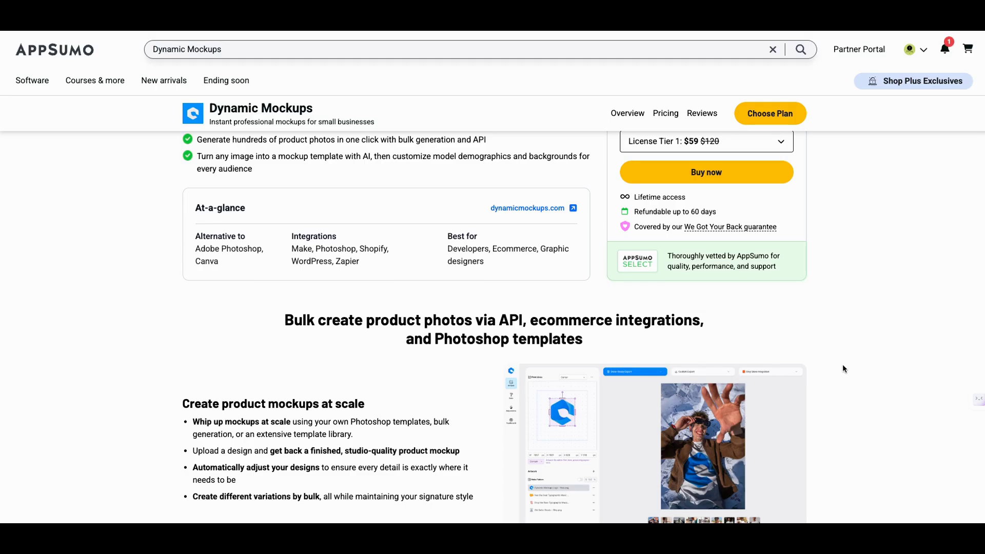
scroll(843, 365, up, 1)
scroll(843, 368, up, 1)
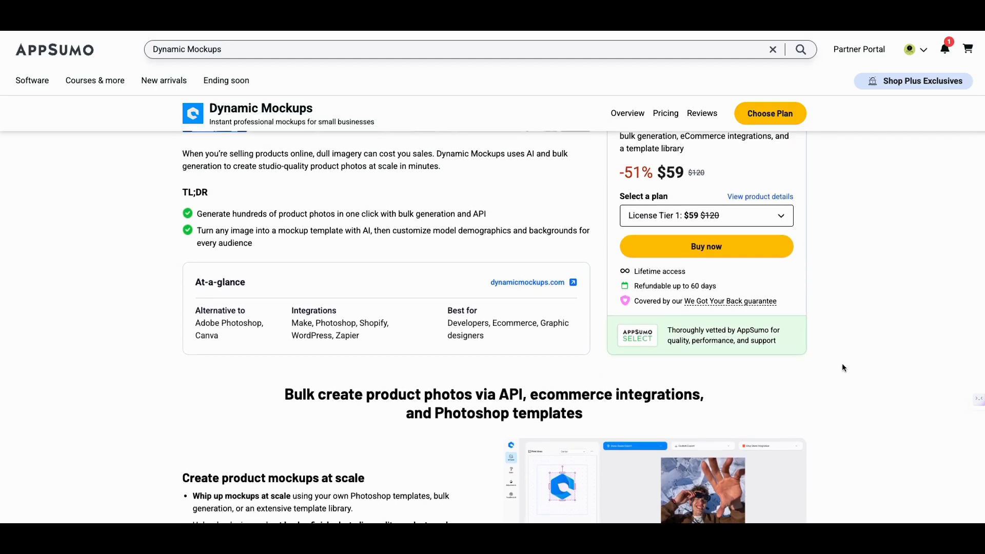
scroll(795, 350, up, 5)
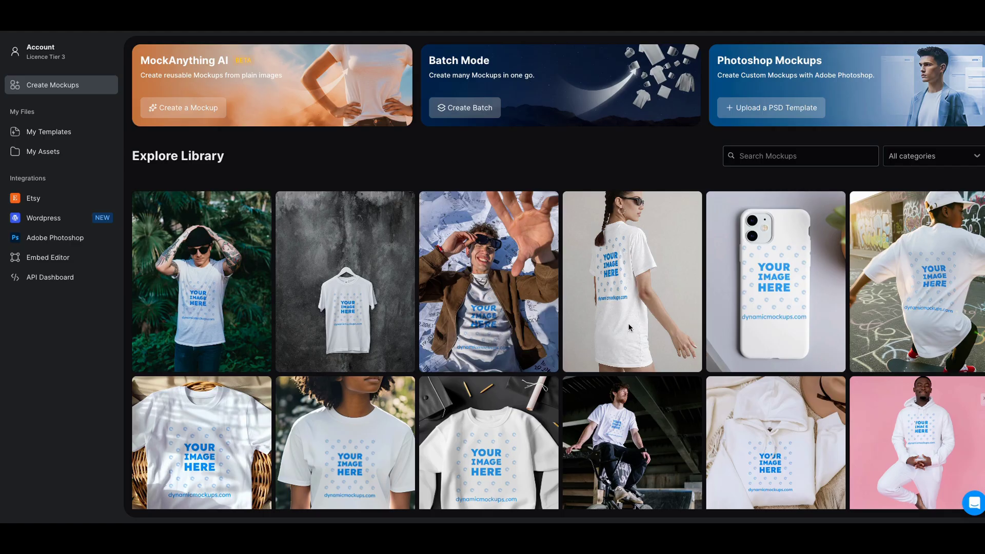
Switch to the Dynamic Mockups app, add the Easy Peasy 500x500.png artwork to the "visiting the zoo" library mockup, and nudge it slightly upward.
mouse_move(622, 339)
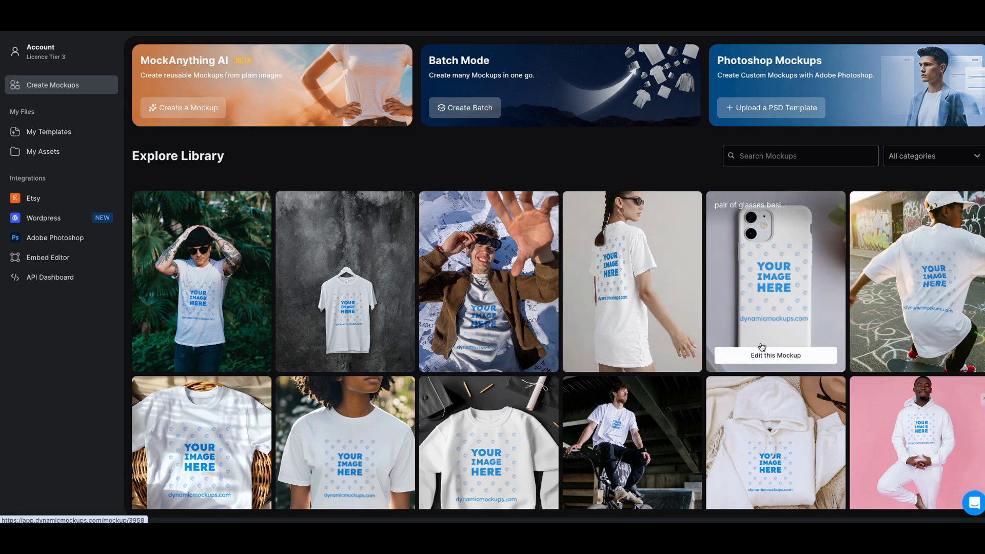
mouse_move(366, 292)
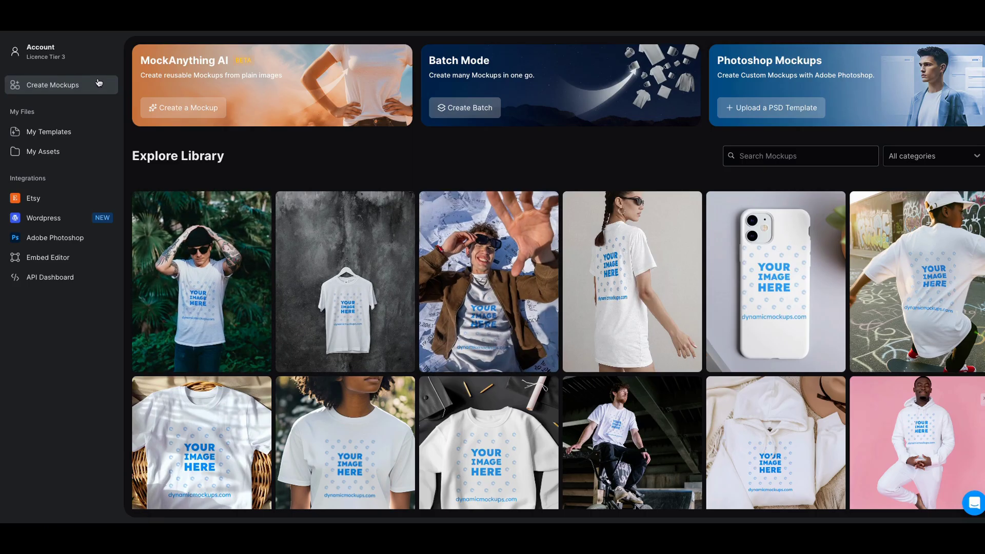
mouse_move(306, 247)
mouse_move(175, 303)
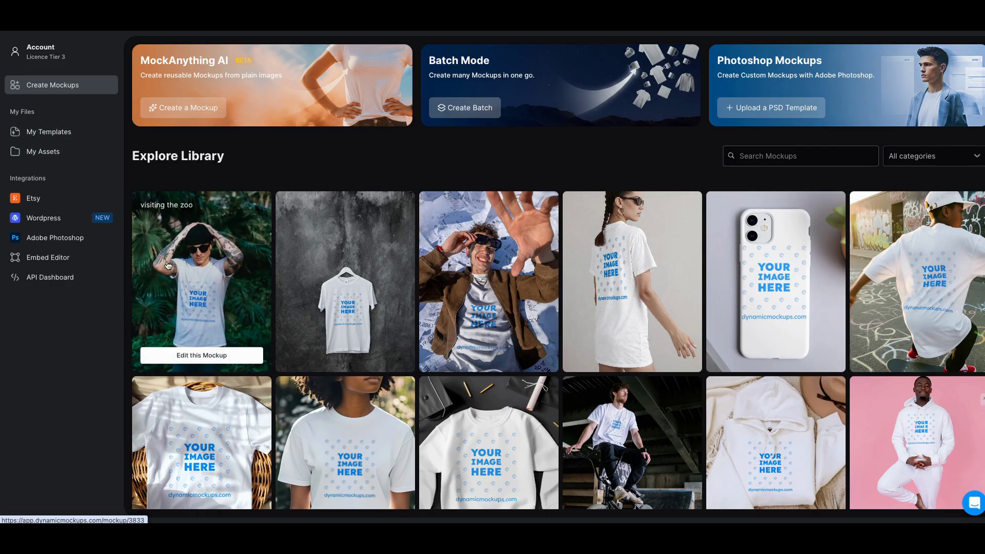
click(203, 359)
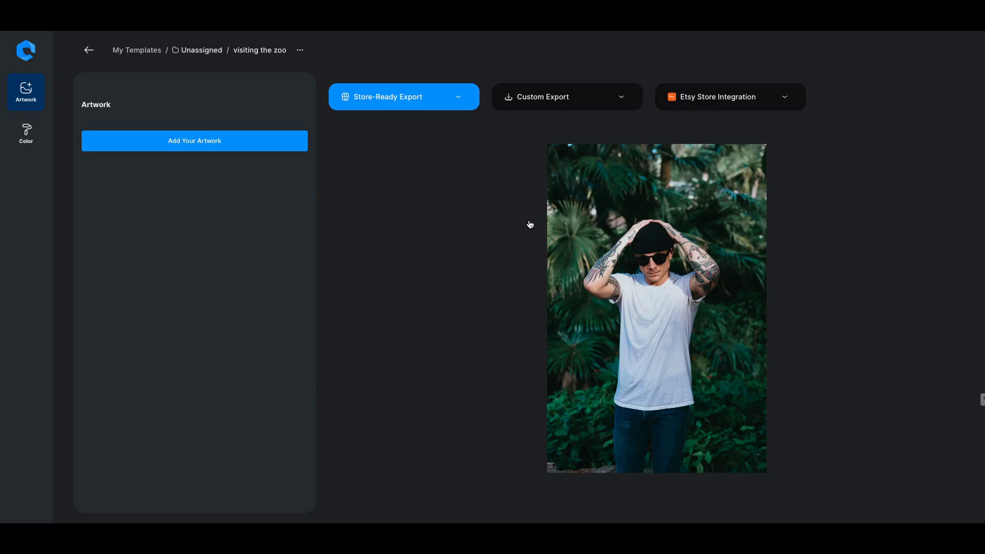
click(190, 147)
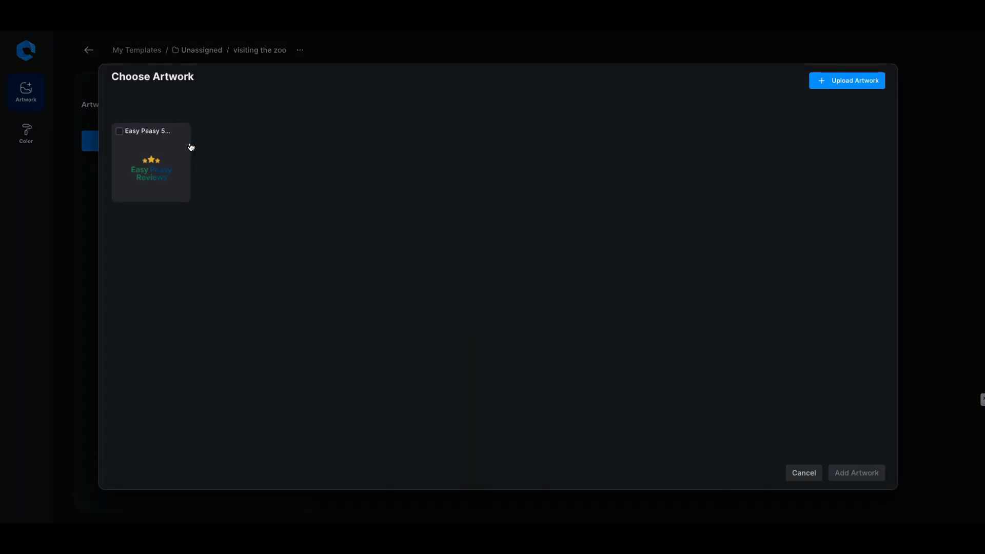
click(158, 173)
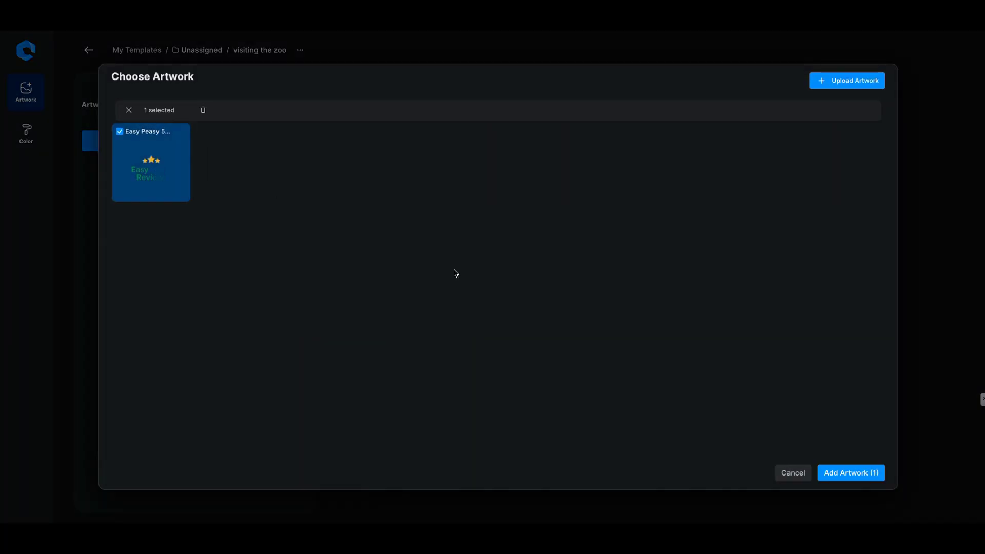
click(845, 477)
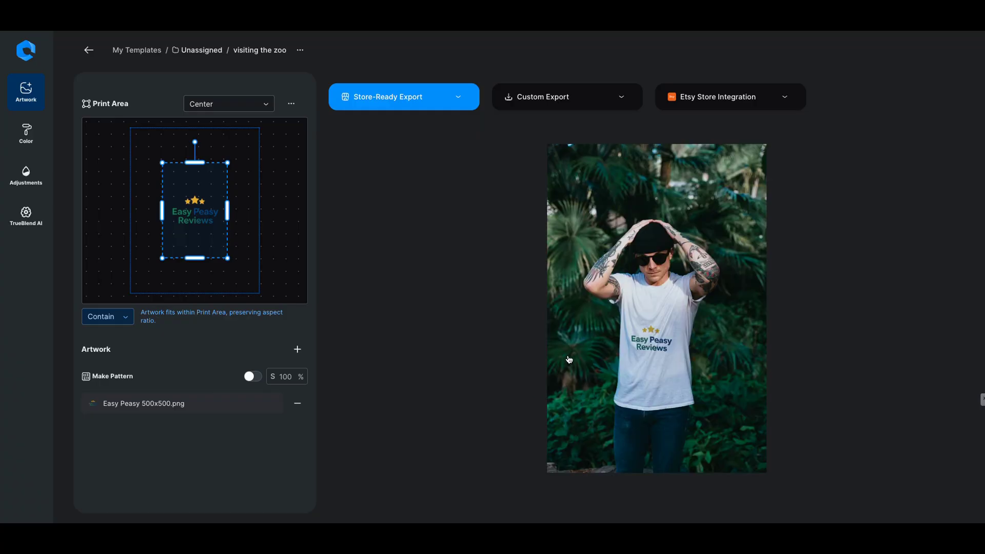
drag(205, 226, 206, 221)
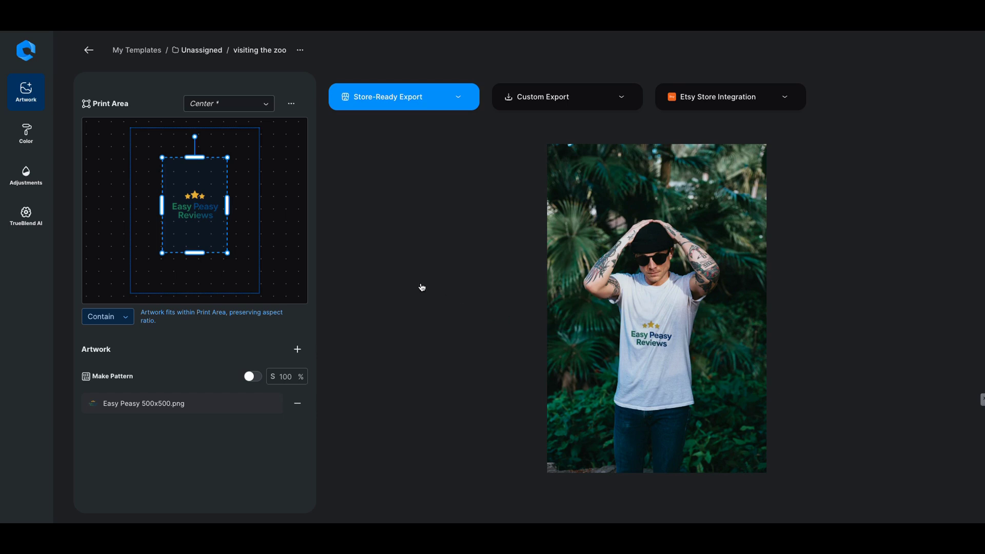
Examine the Custom Export options and the mockup's Color, Adjustments and TrueBlend AI settings.
click(621, 97)
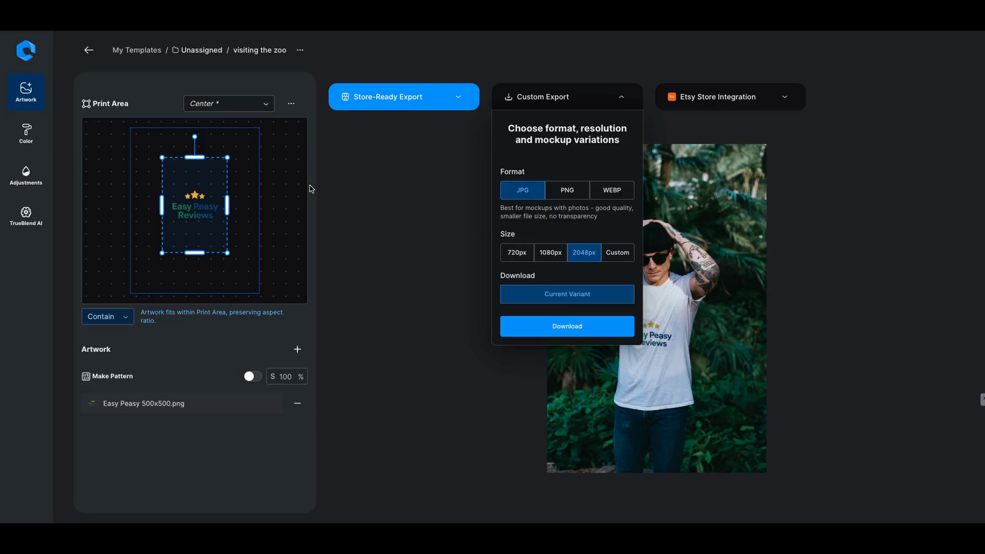
click(26, 133)
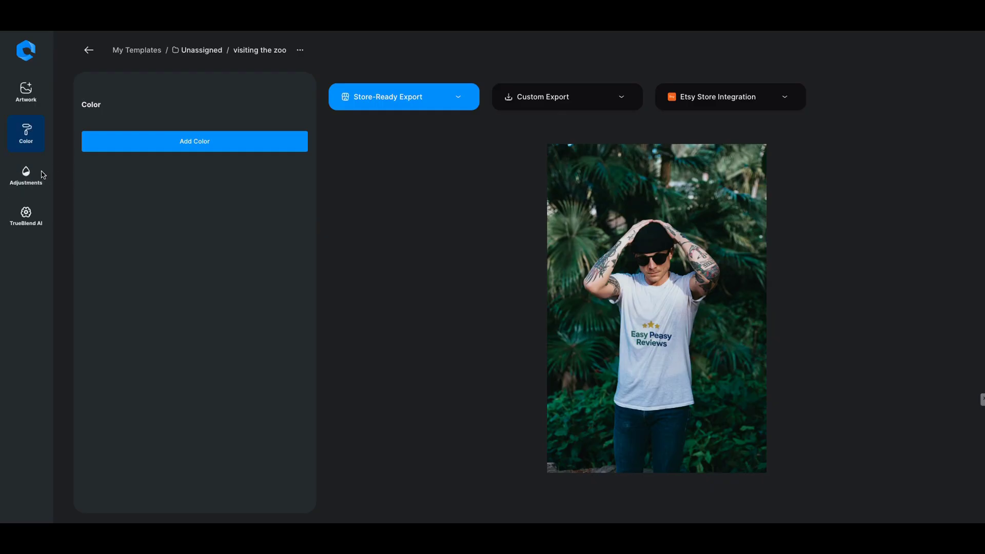
click(26, 175)
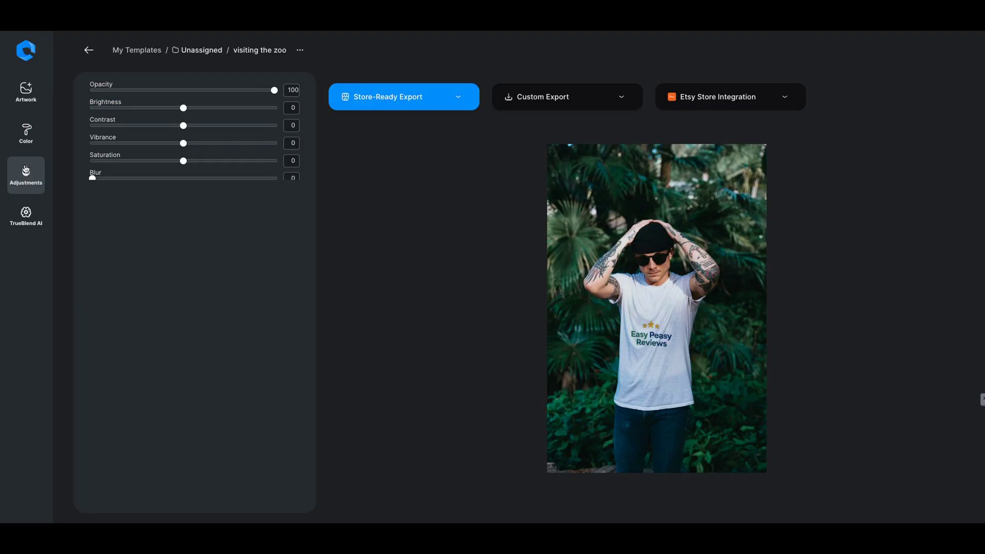
click(25, 174)
click(24, 219)
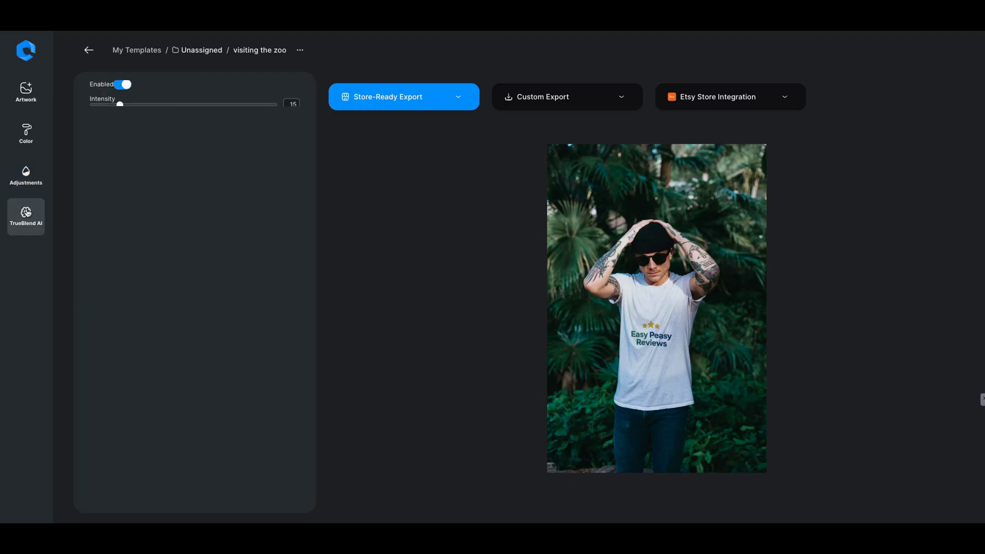
Add the blue color #245d89ff to the T-shirt in the "visiting the zoo" mockup.
click(28, 132)
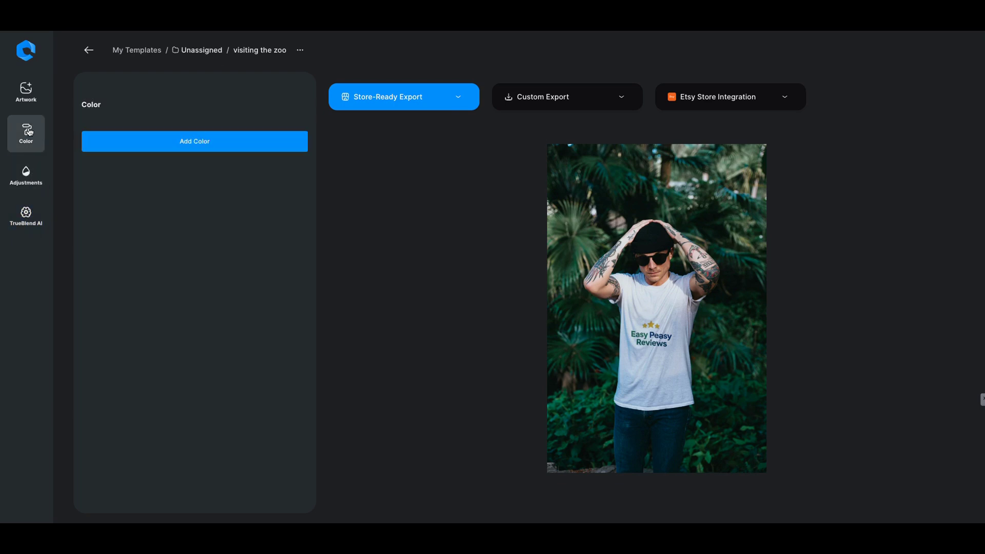
click(201, 146)
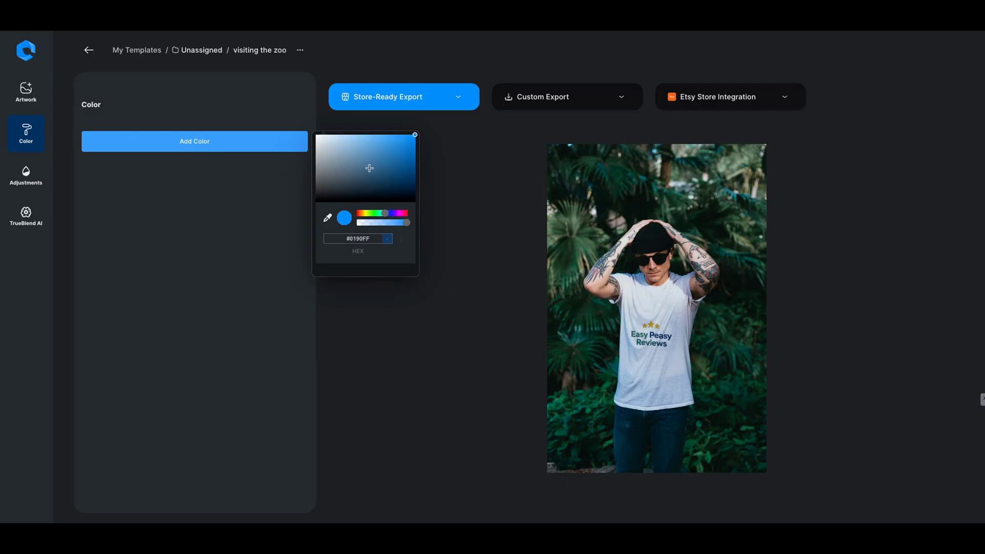
click(390, 166)
click(425, 171)
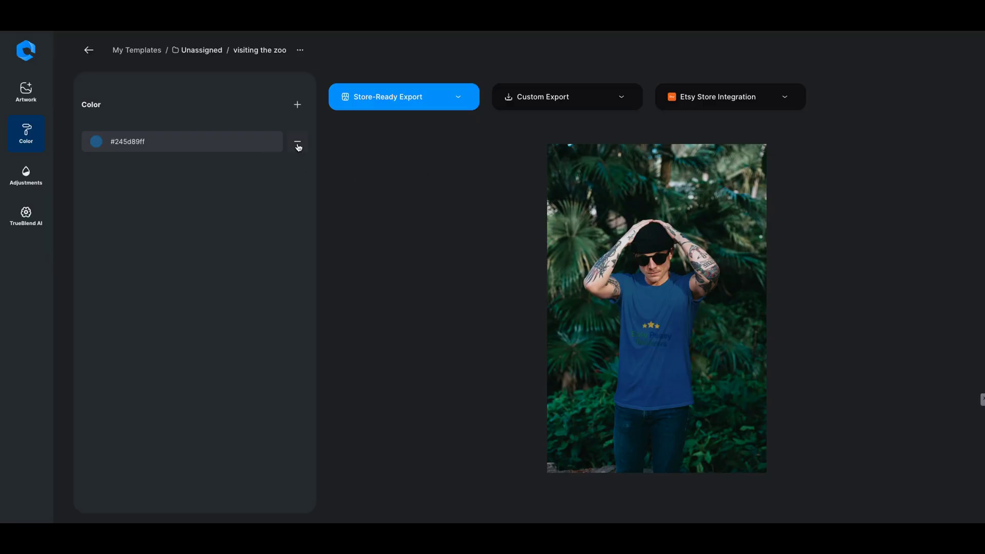
Check the mockup's artwork settings and Etsy Store Integration options, and return to the saved templates.
click(31, 91)
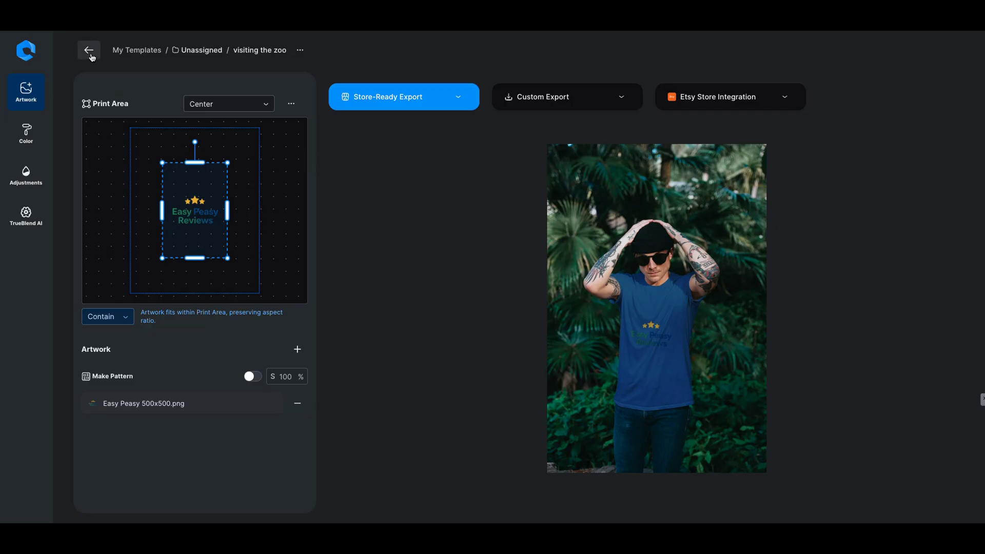
click(726, 105)
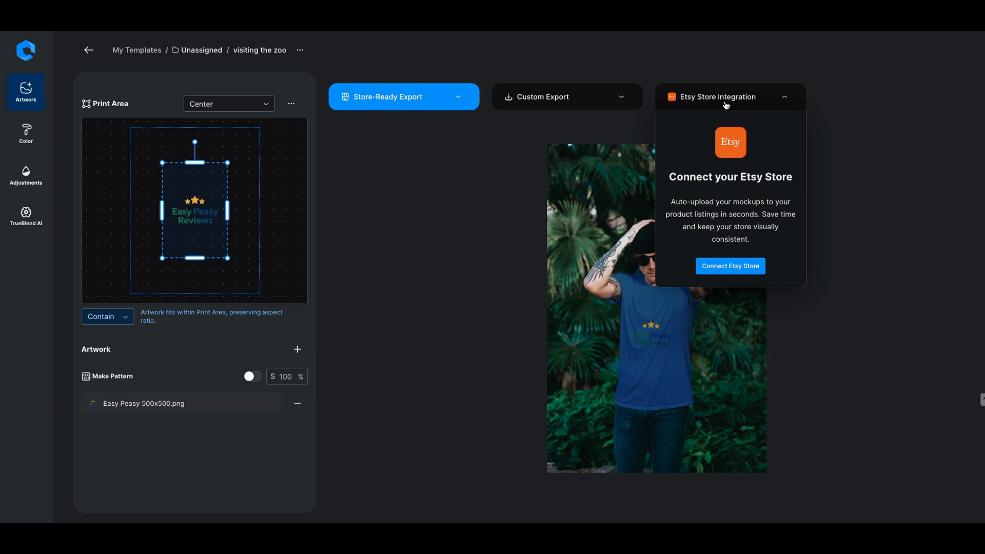
click(690, 59)
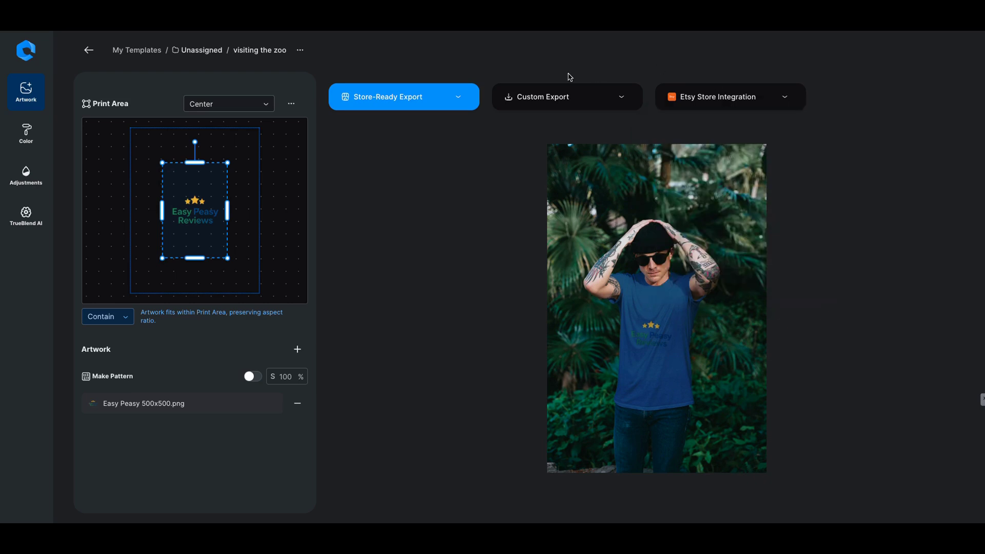
click(88, 50)
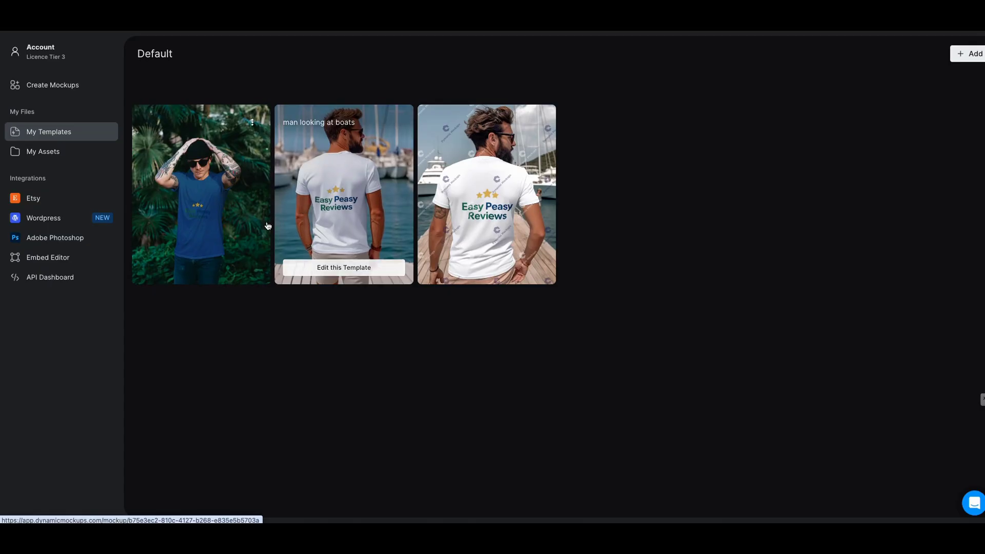
mouse_move(244, 191)
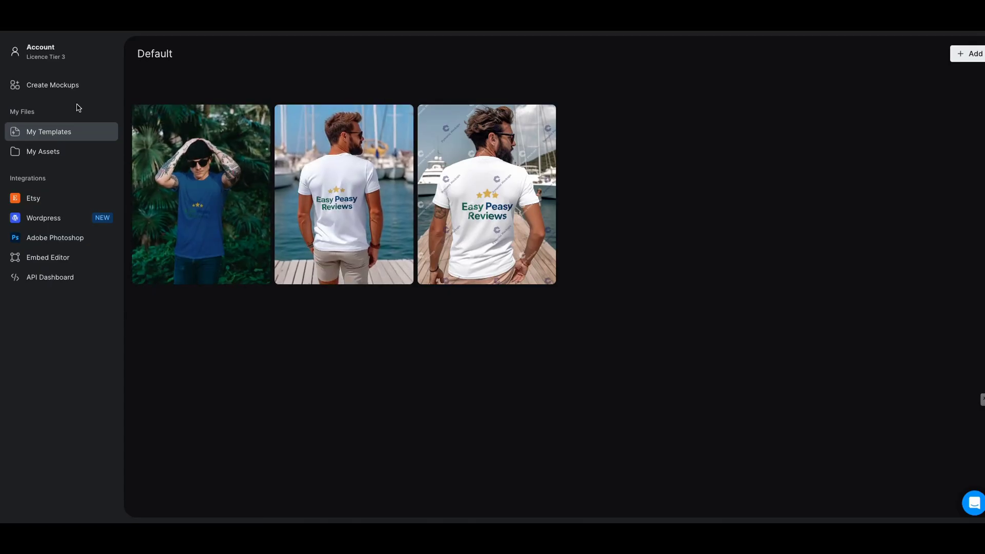
Start a new MockAnything AI mockup and enter the prompt "A 3/4 woman wearing a tshirt at the beach".
click(45, 86)
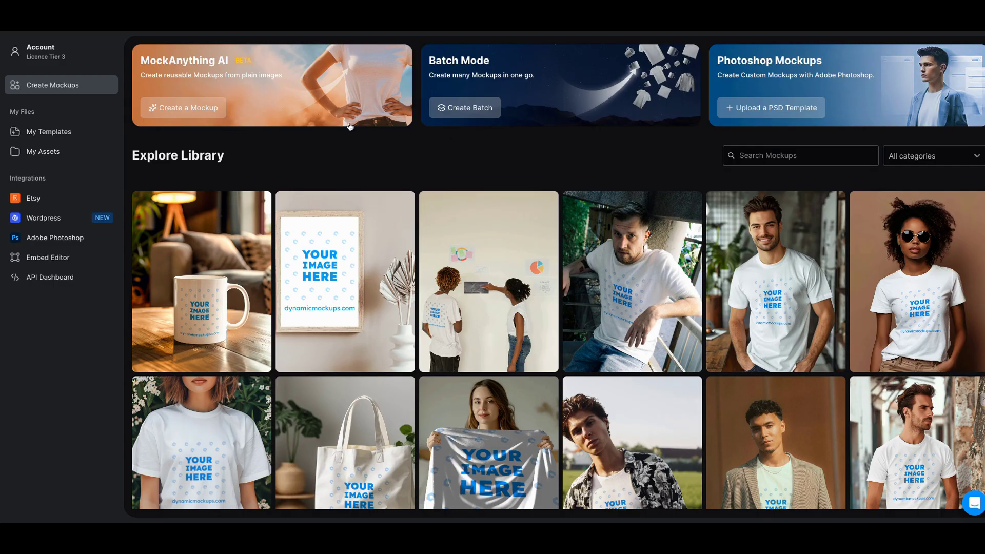
click(191, 110)
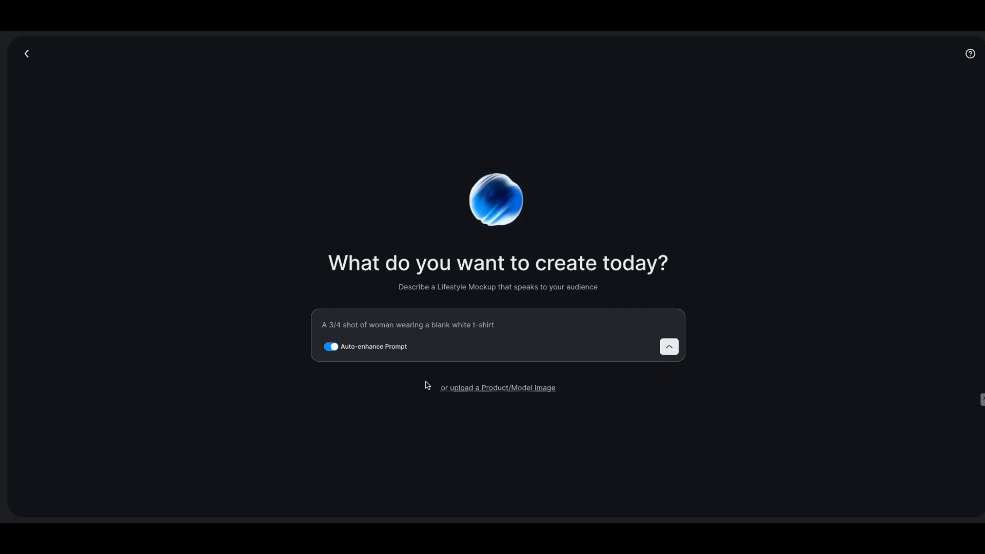
text(A 3/4 wo)
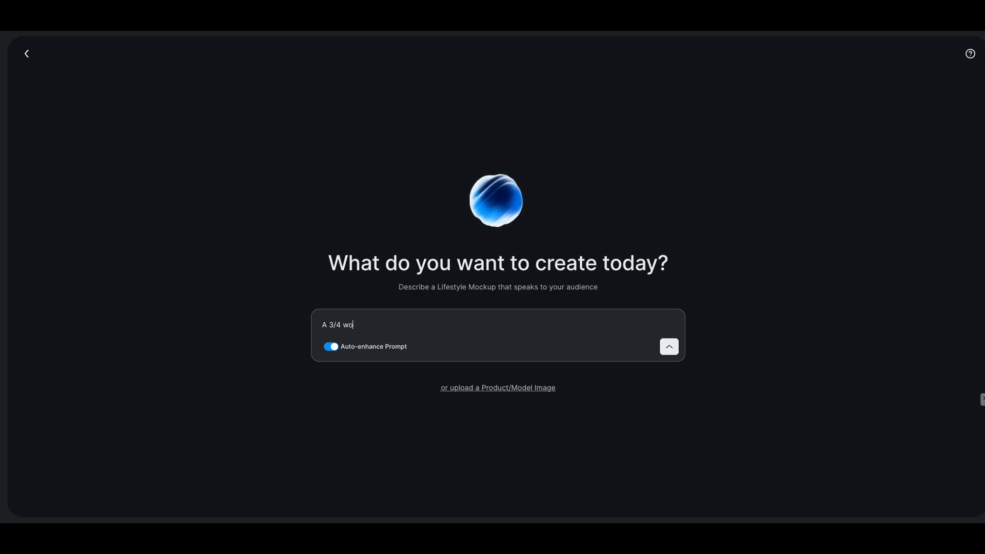
text(mand)
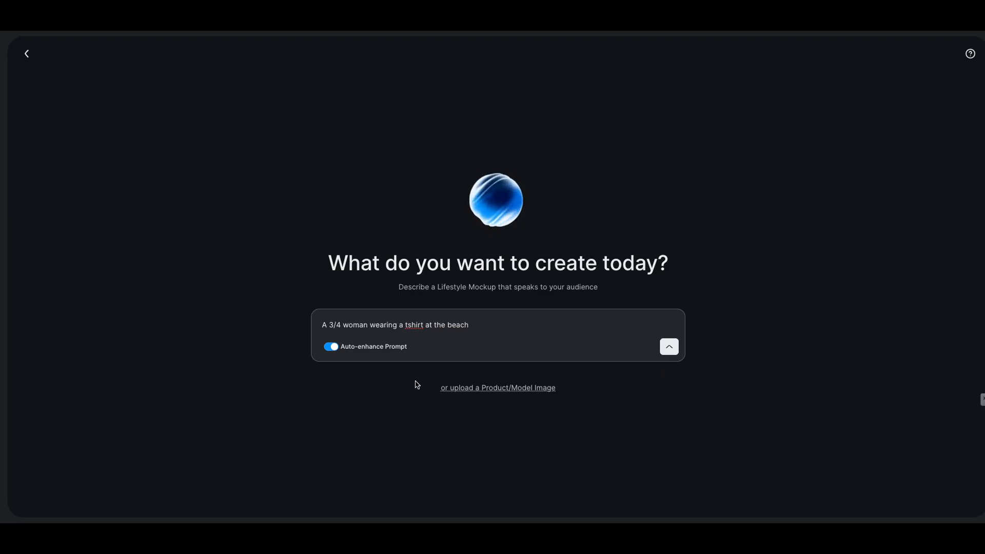
Insert "African American" before "3/4" in the mockup prompt.
click(331, 326)
text(Aft)
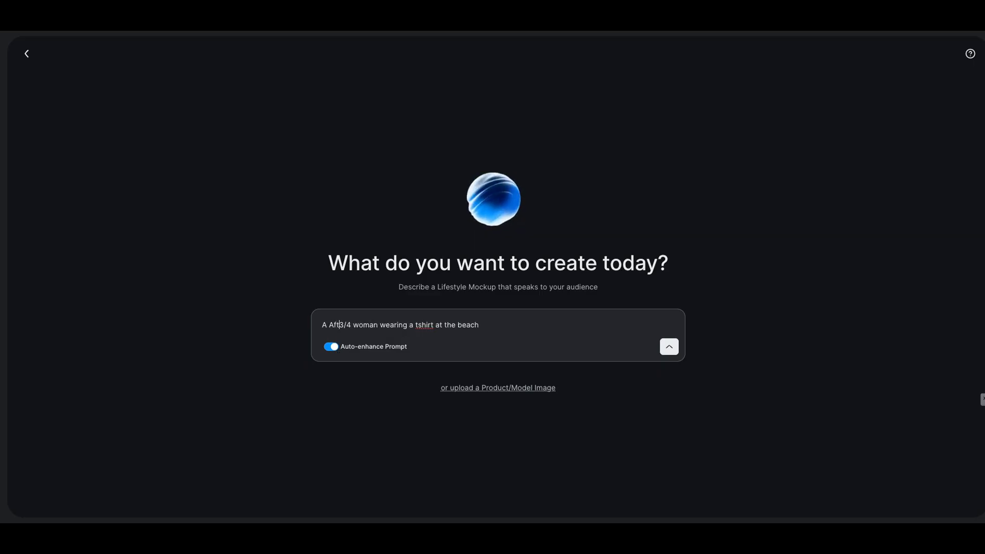
key(BackSpace)
text(rican )
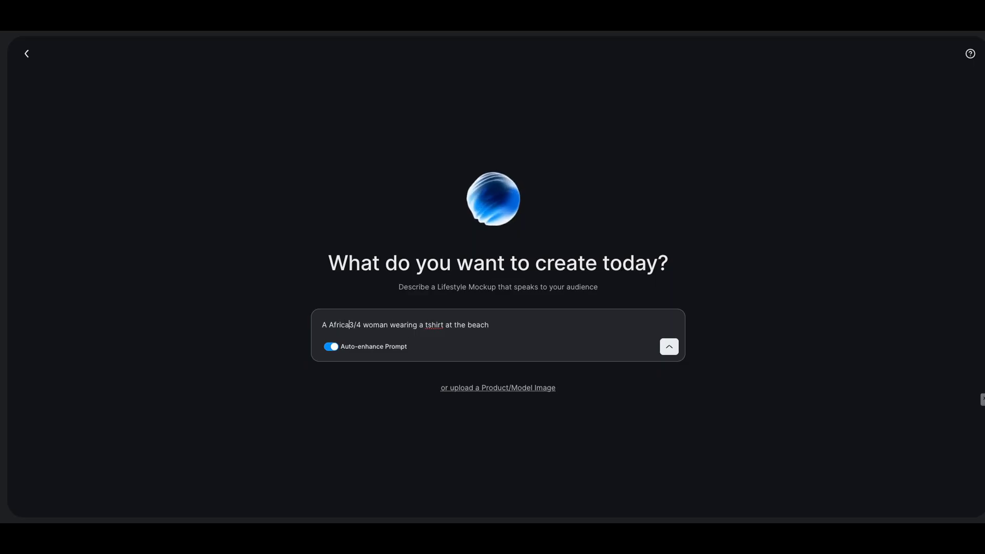
text(American)
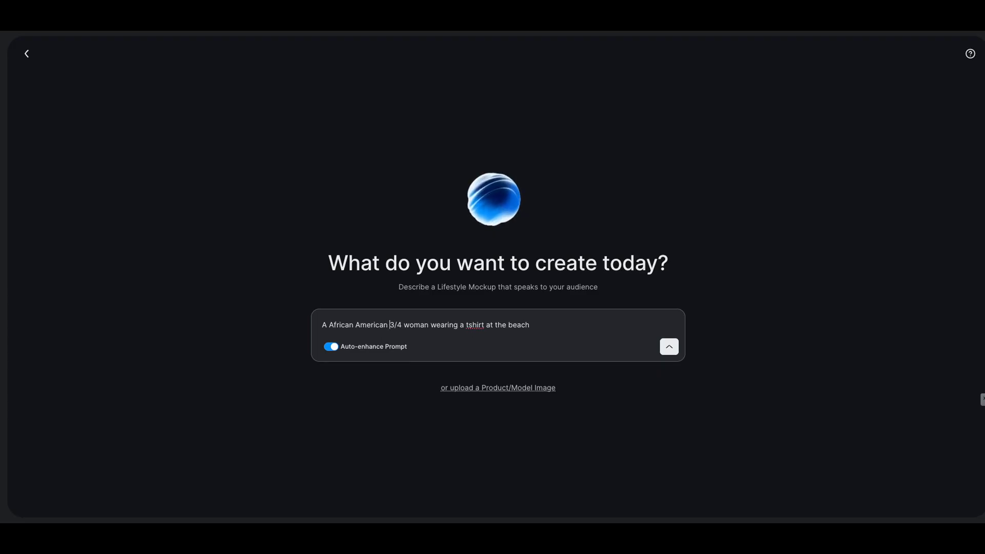
Generate the beach T-shirt mockup from the entered prompt and review the available model poses.
click(673, 353)
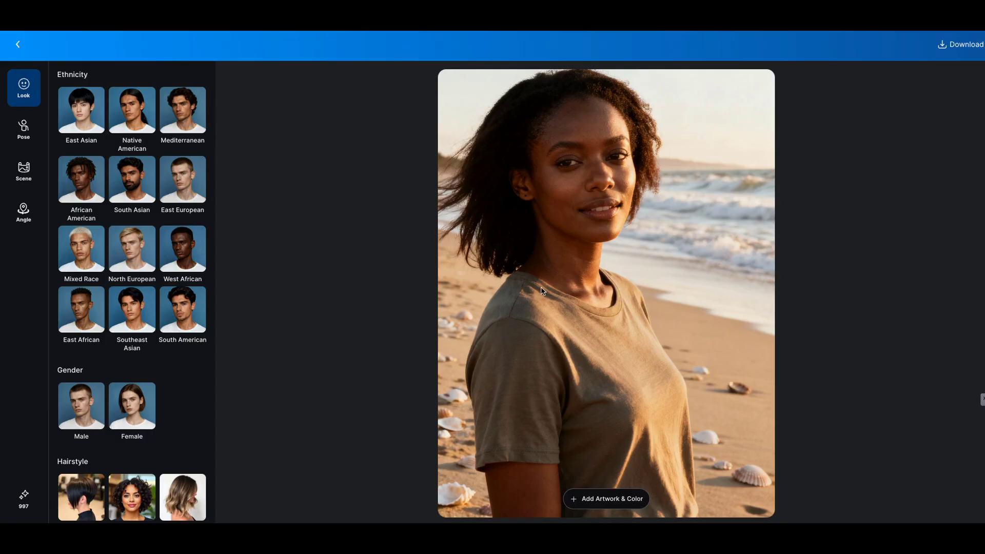
click(21, 134)
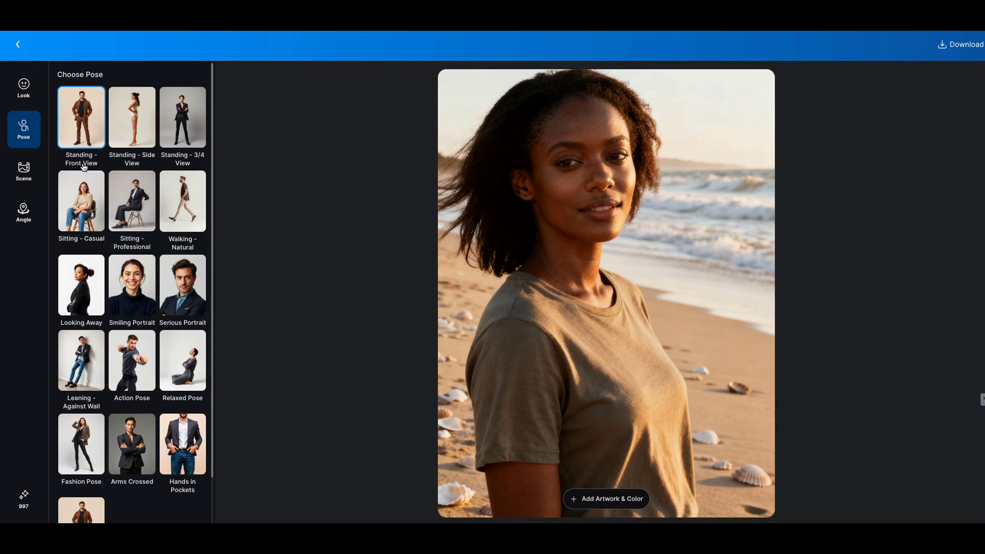
Try the Photo Studio environment on the generated mockup, and replace it with the Urban Street environment.
click(30, 174)
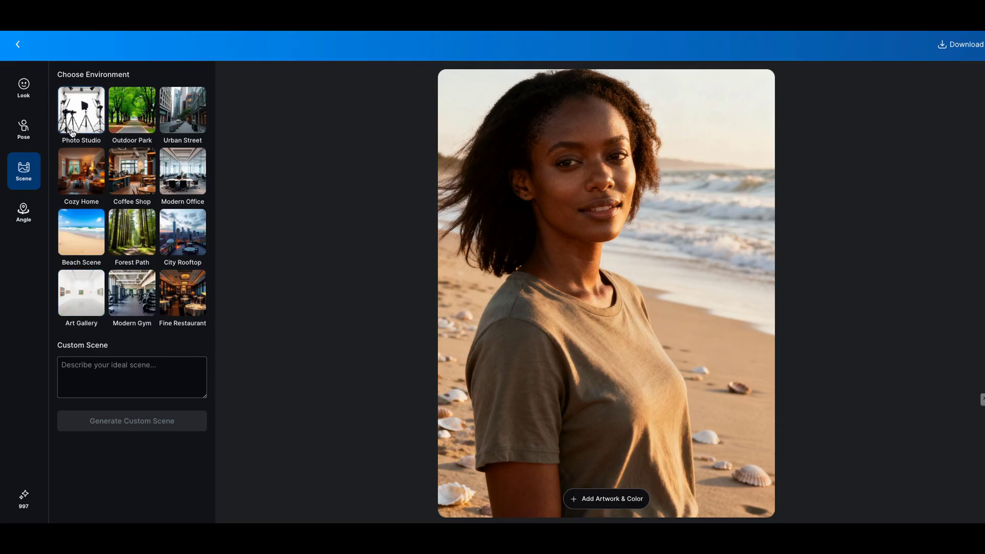
click(82, 116)
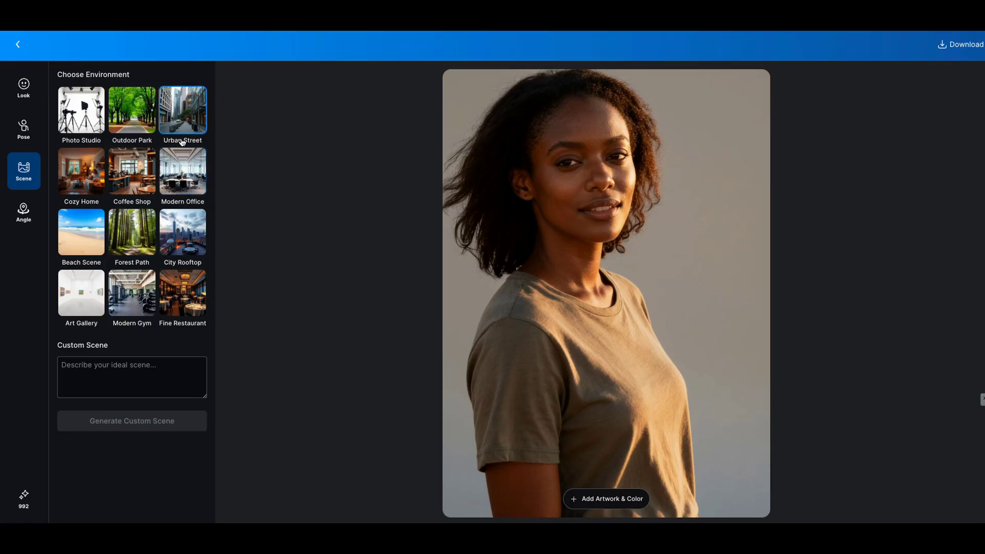
click(193, 107)
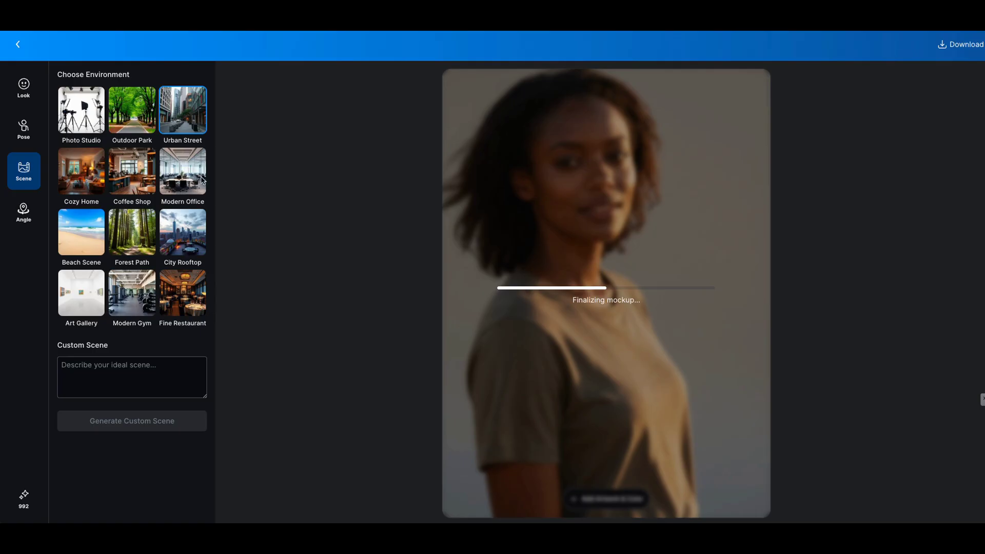
click(165, 182)
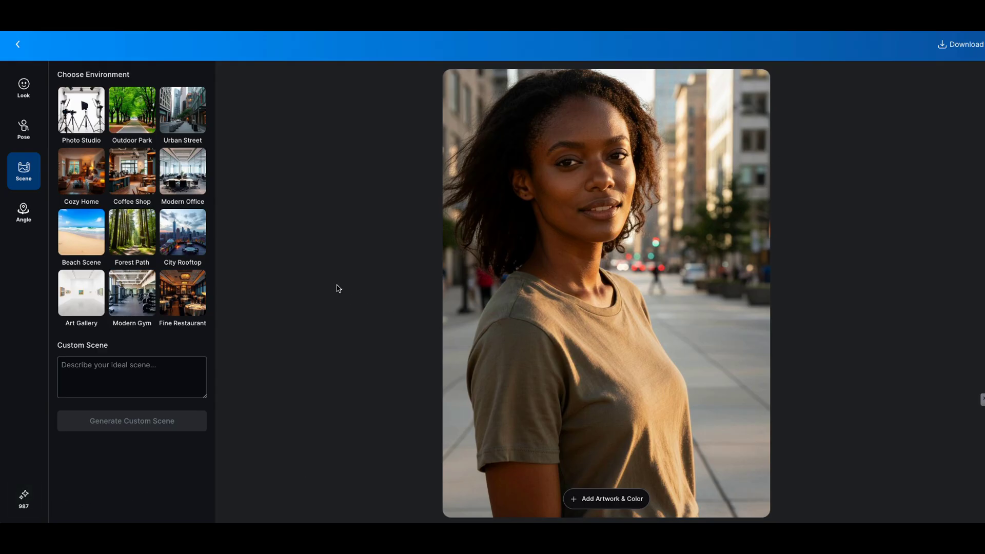
Change the model's hairstyle to Bob Cut.
click(21, 86)
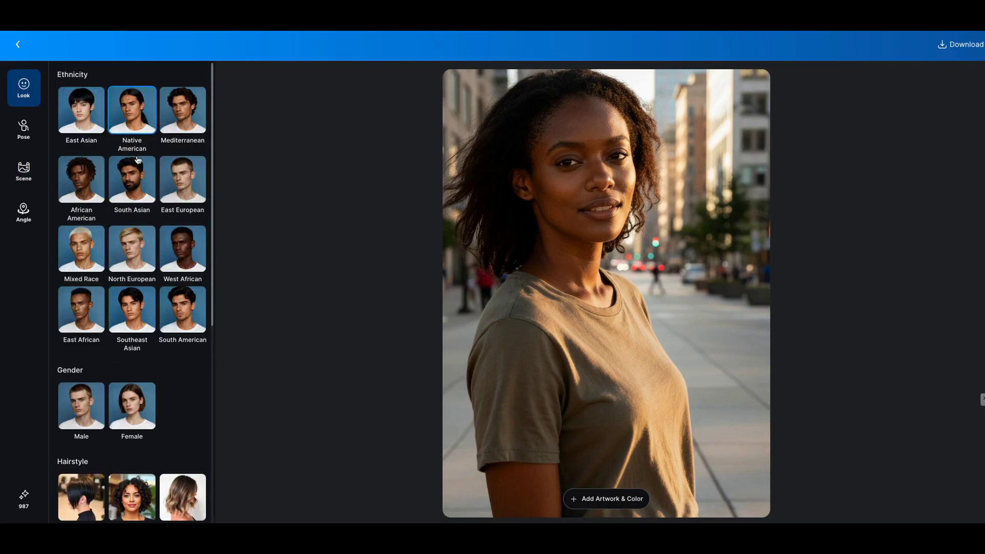
scroll(143, 360, down, 3)
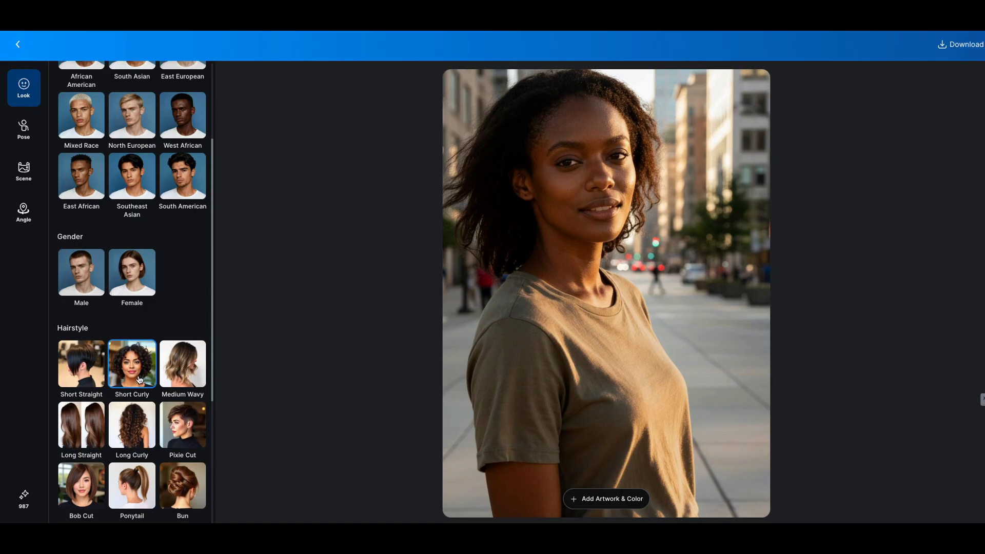
scroll(118, 388, down, 2)
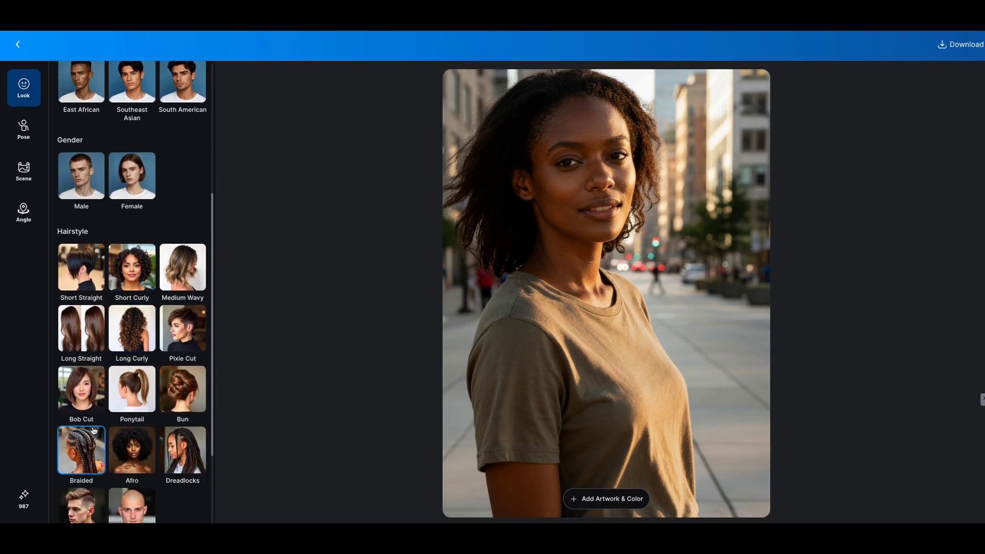
click(86, 391)
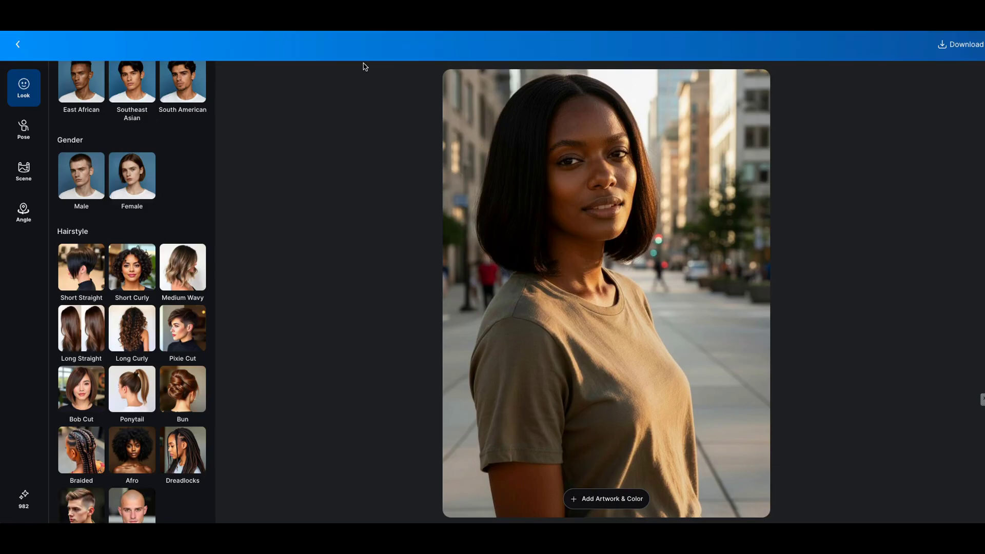
Leave the AI mockup editor and check the Embed Editor integration page.
click(18, 44)
click(21, 53)
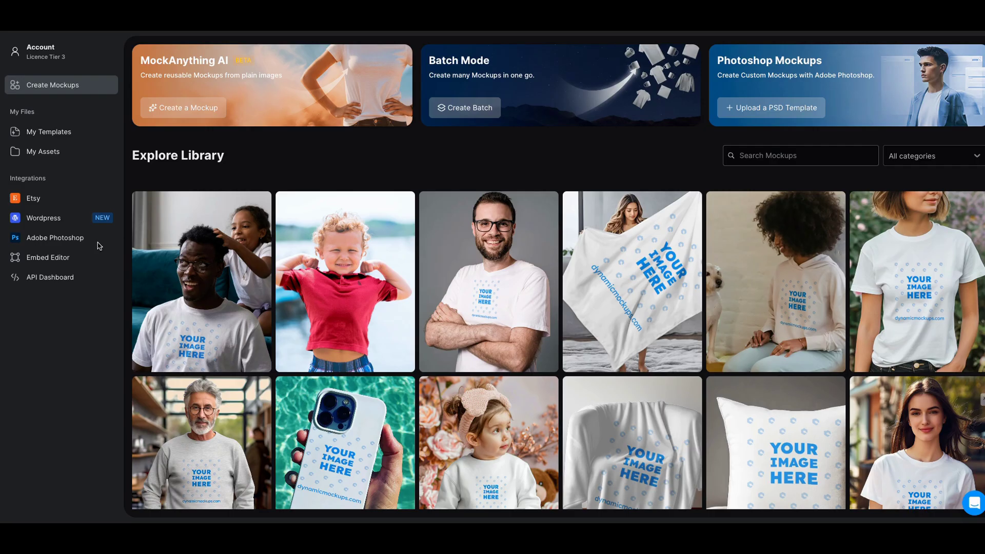
click(57, 262)
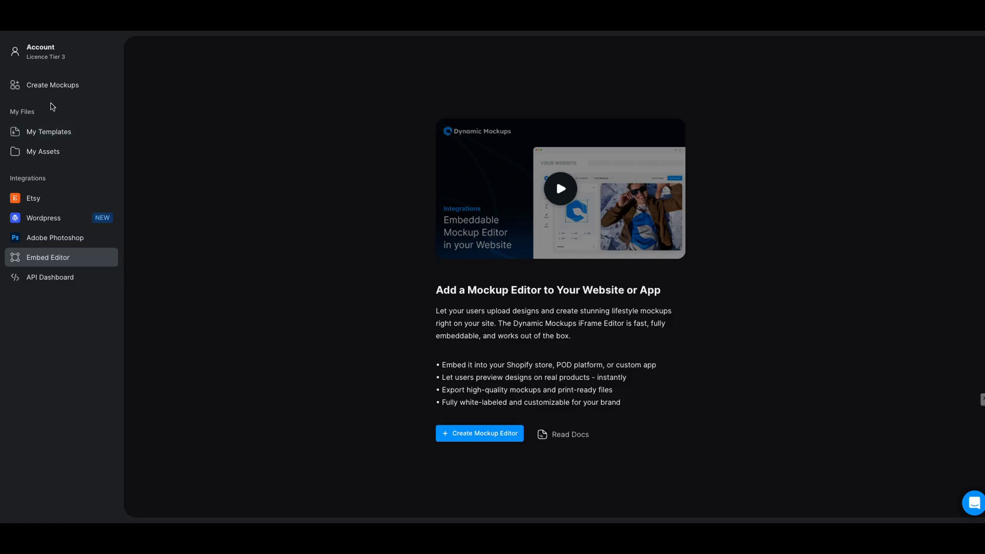
Return to the mockup creation page and browse the Explore Library's ready-made mockups and their titles.
click(47, 91)
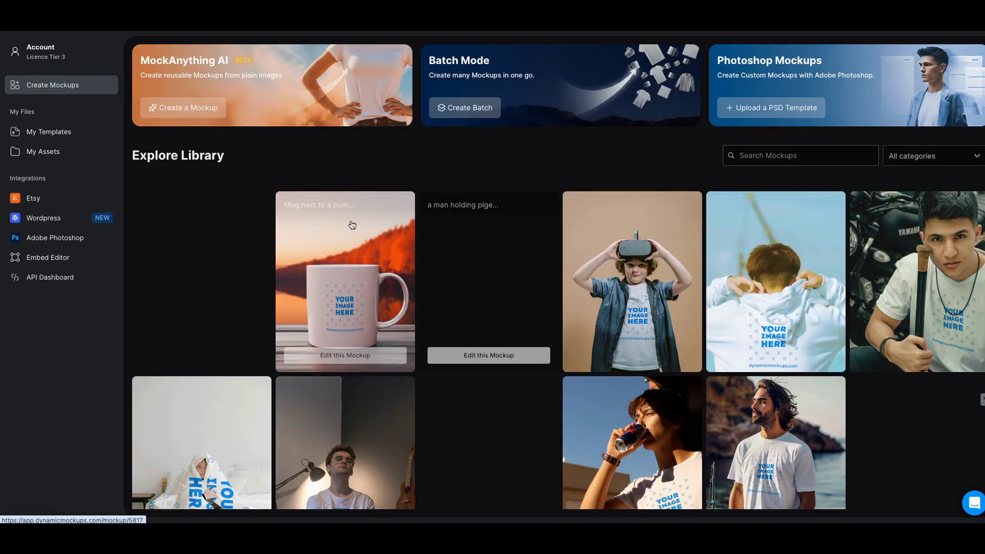
mouse_move(539, 370)
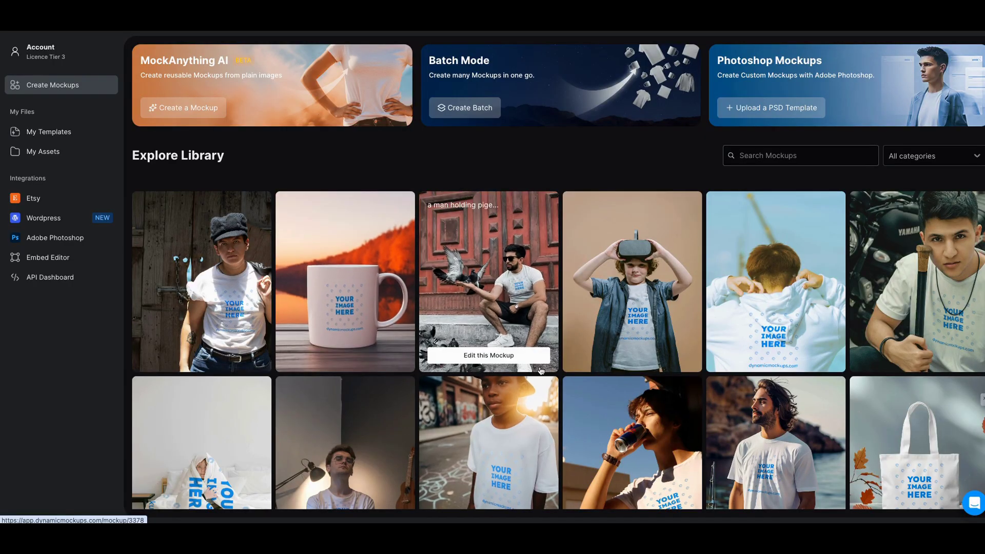
mouse_move(338, 360)
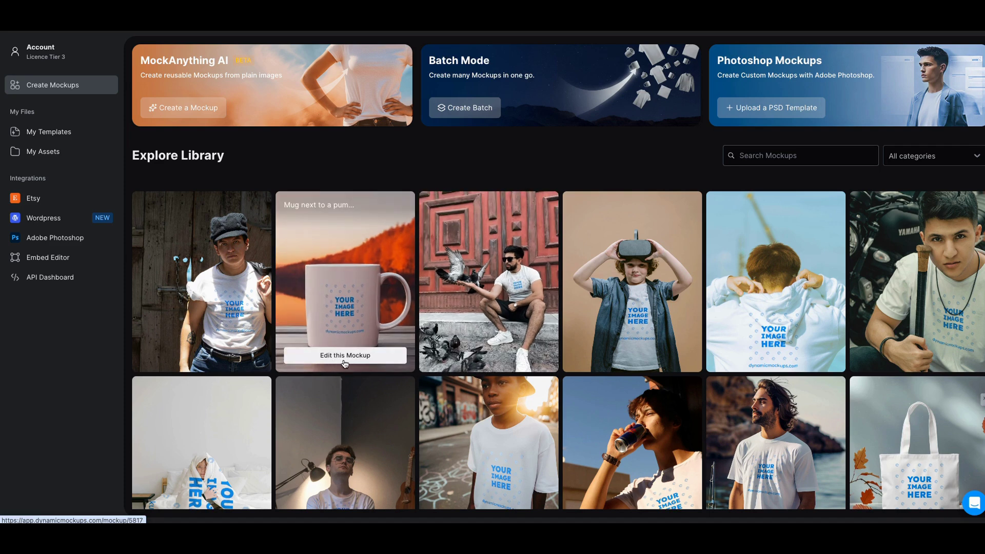
mouse_move(576, 389)
scroll(576, 389, down, 2)
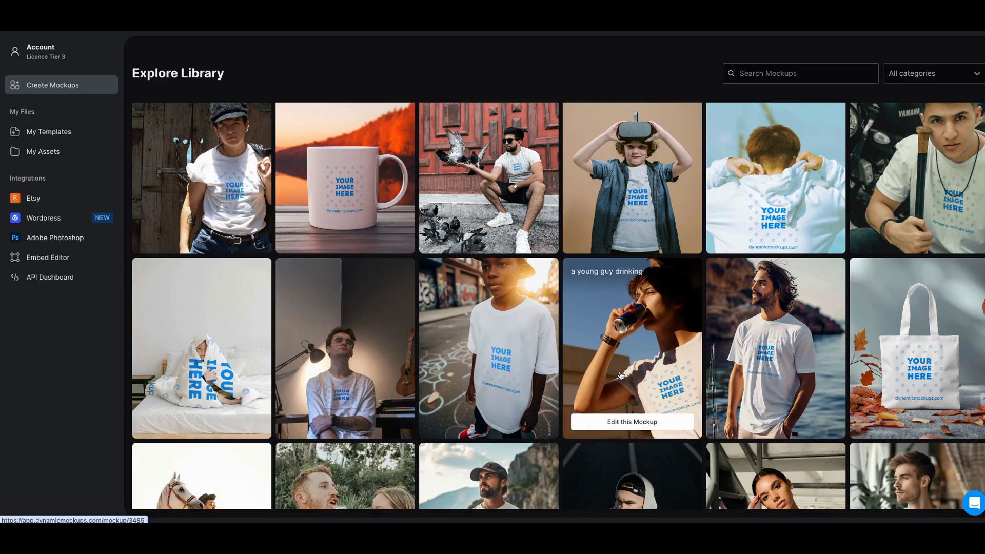
scroll(613, 377, down, 3)
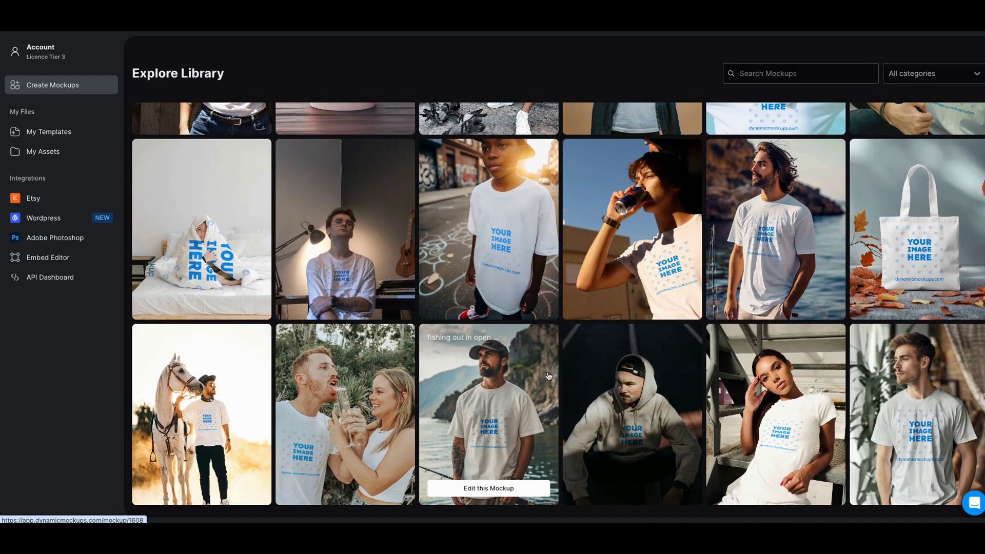
scroll(549, 376, down, 1)
mouse_move(179, 437)
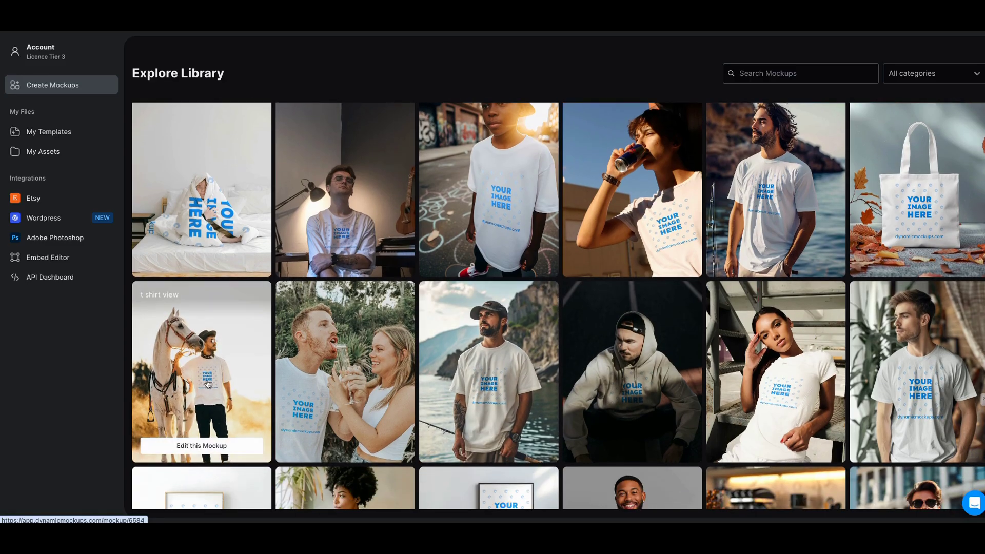
mouse_move(487, 336)
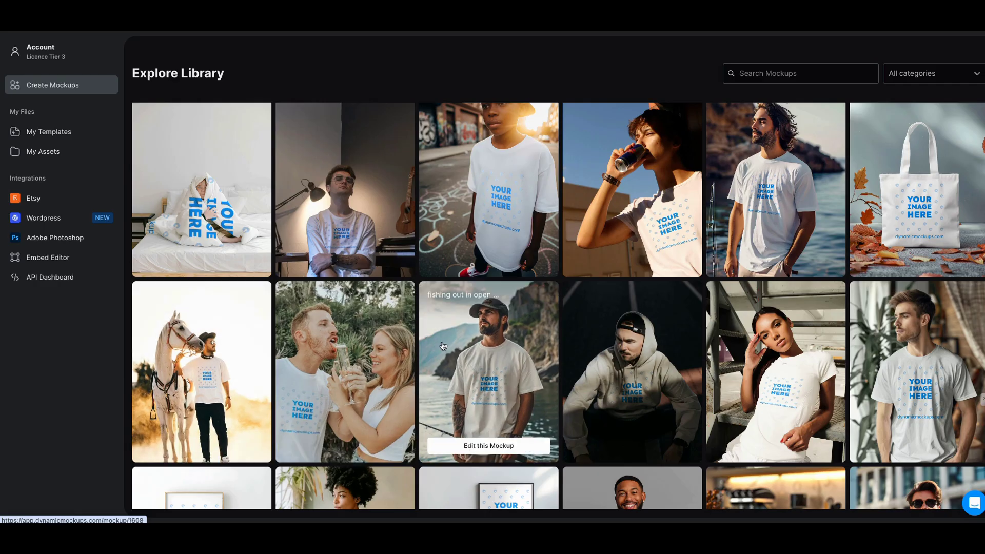
mouse_move(503, 214)
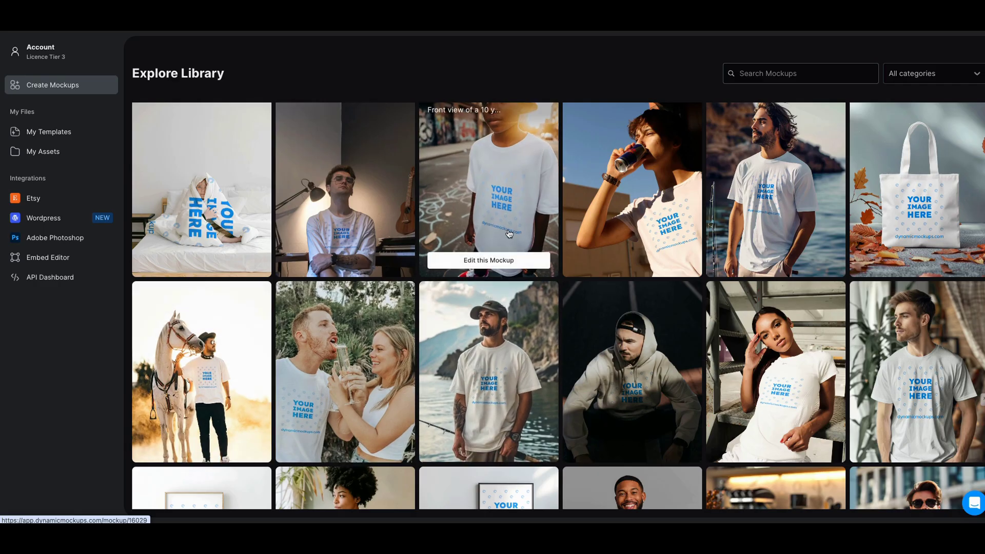